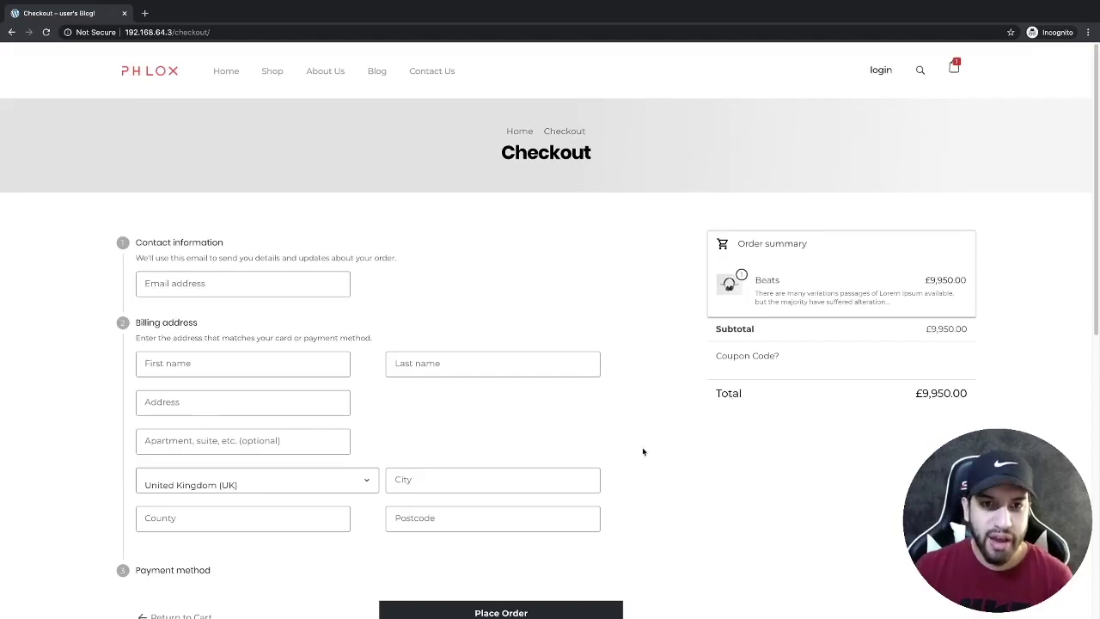
Scroll down through the live /checkout page to review its current layout.
scroll(642, 452, "down", 1)
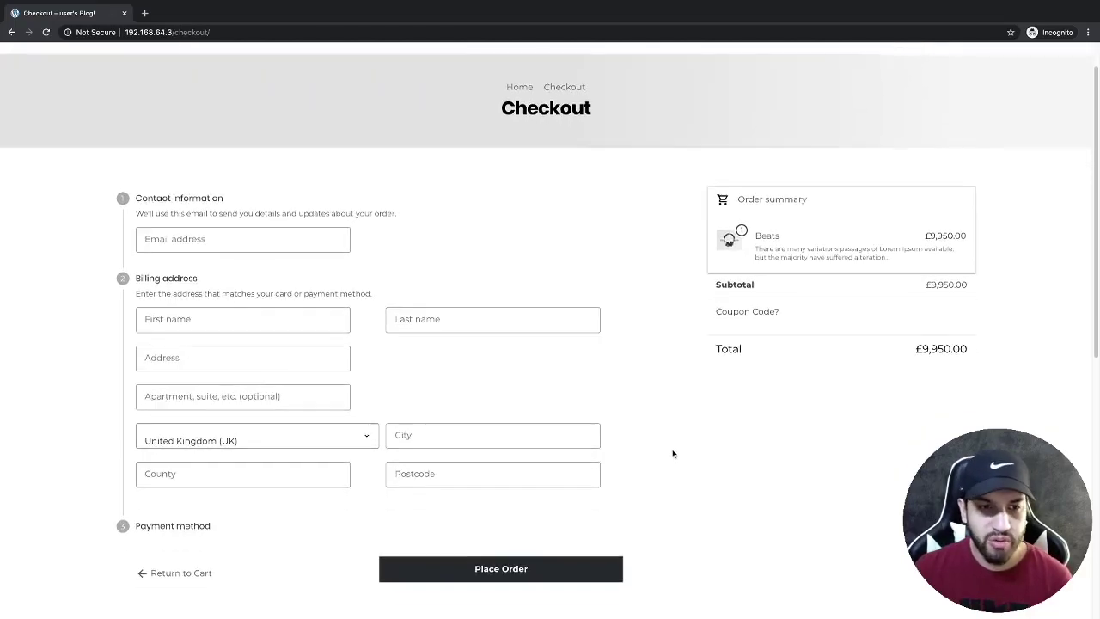
scroll(673, 454, "down", 1)
scroll(673, 454, "down", 1)
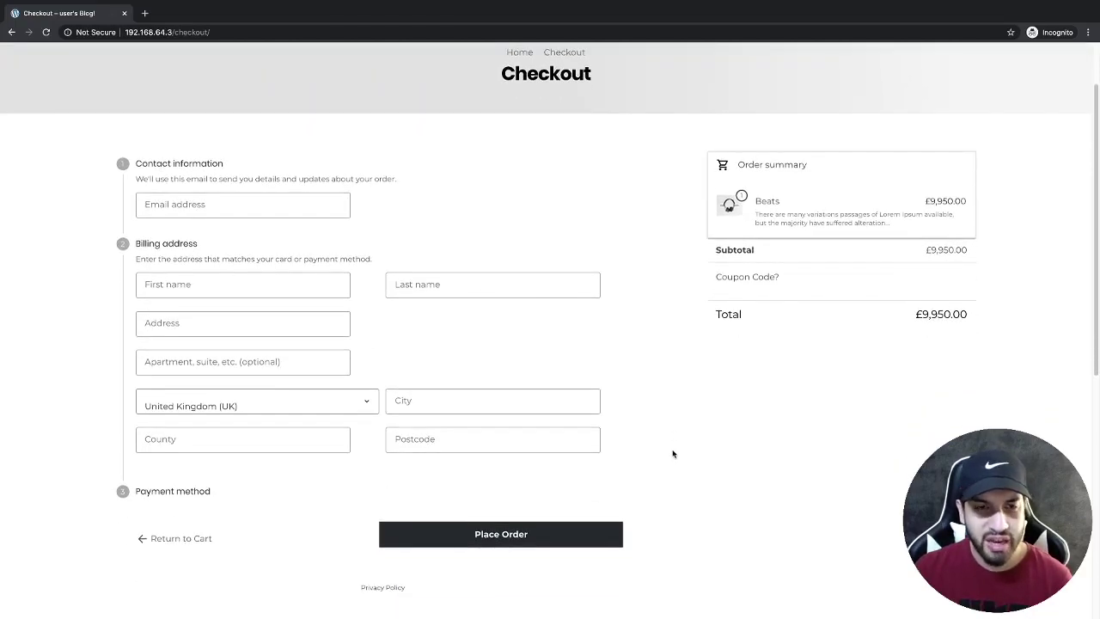
scroll(673, 453, "down", 1)
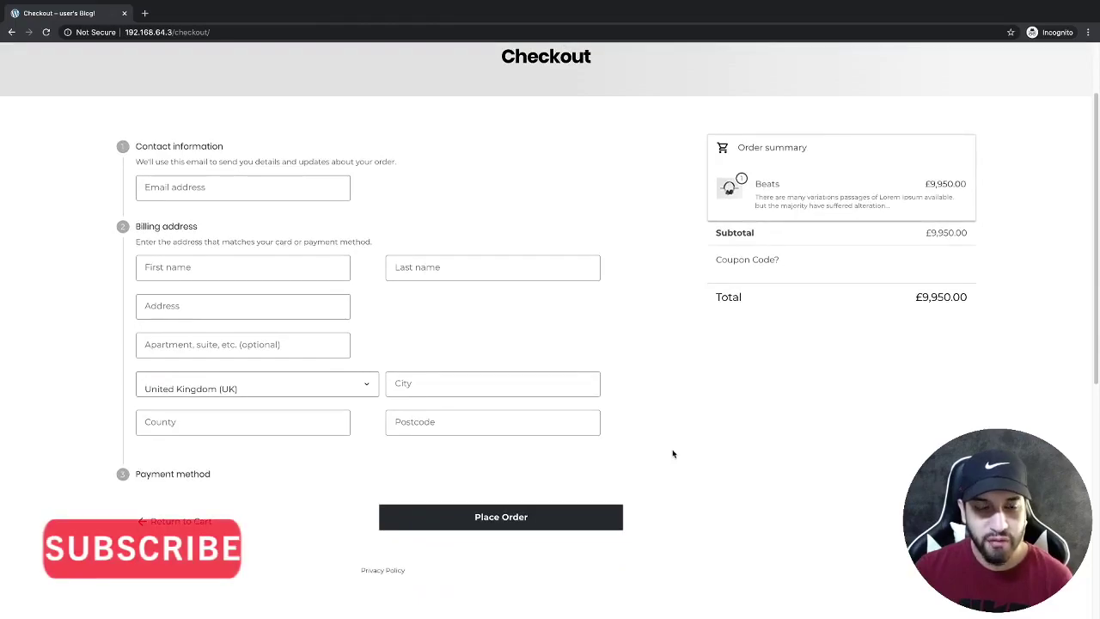
scroll(672, 453, "down", 1)
scroll(754, 467, "down", 1)
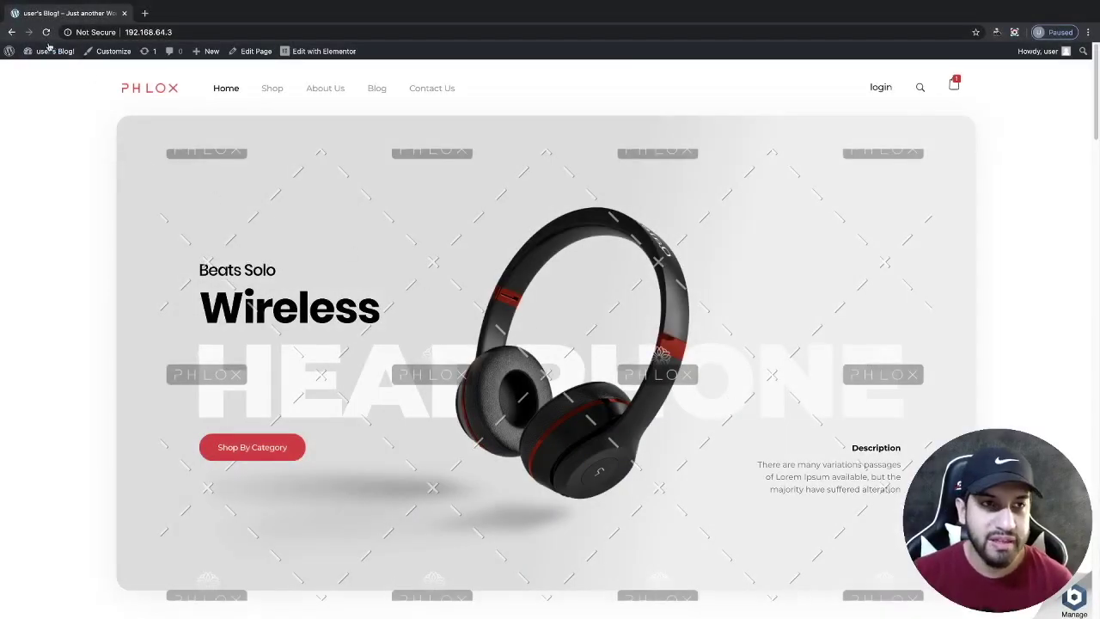
Go from the admin bar to the Dashboard, then to Plugins > Add New.
mouse_move(52, 51)
left_click(68, 75)
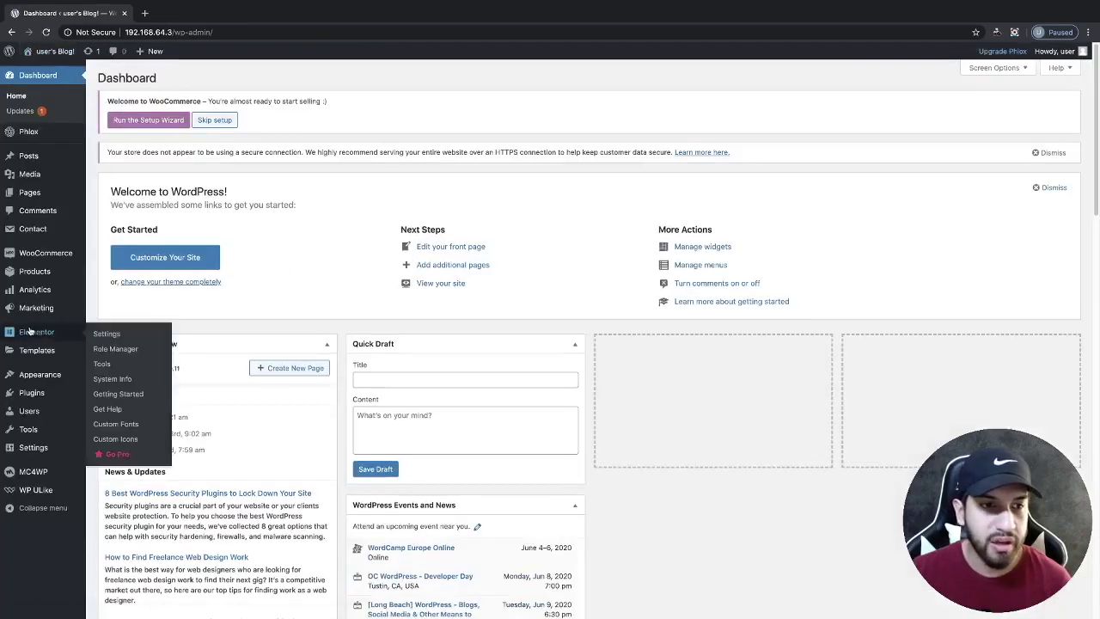
left_click(42, 394)
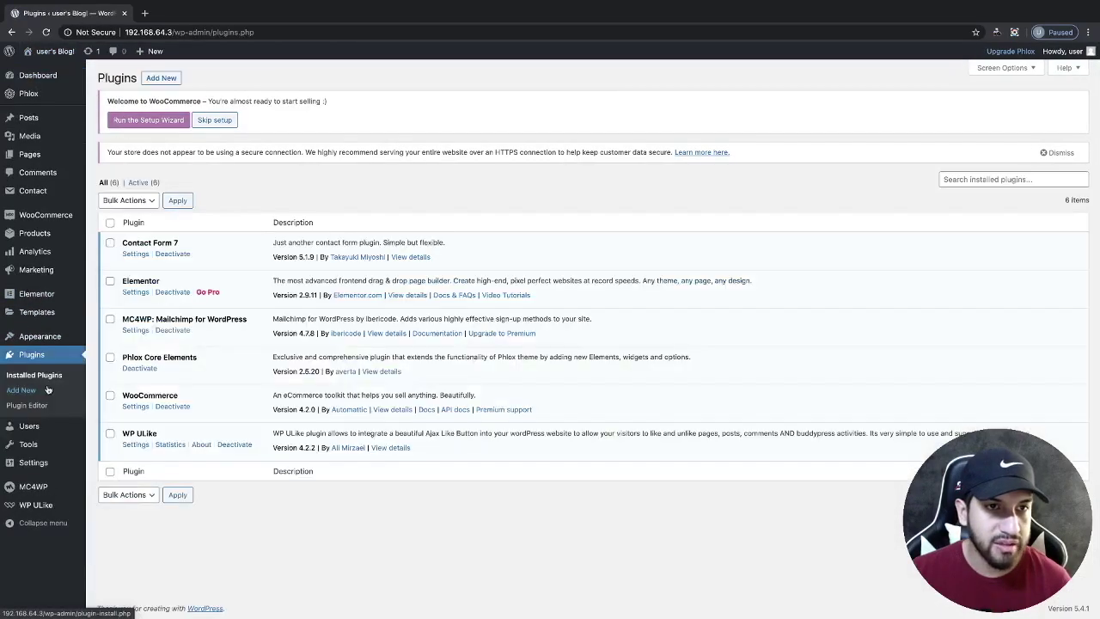
left_click(162, 78)
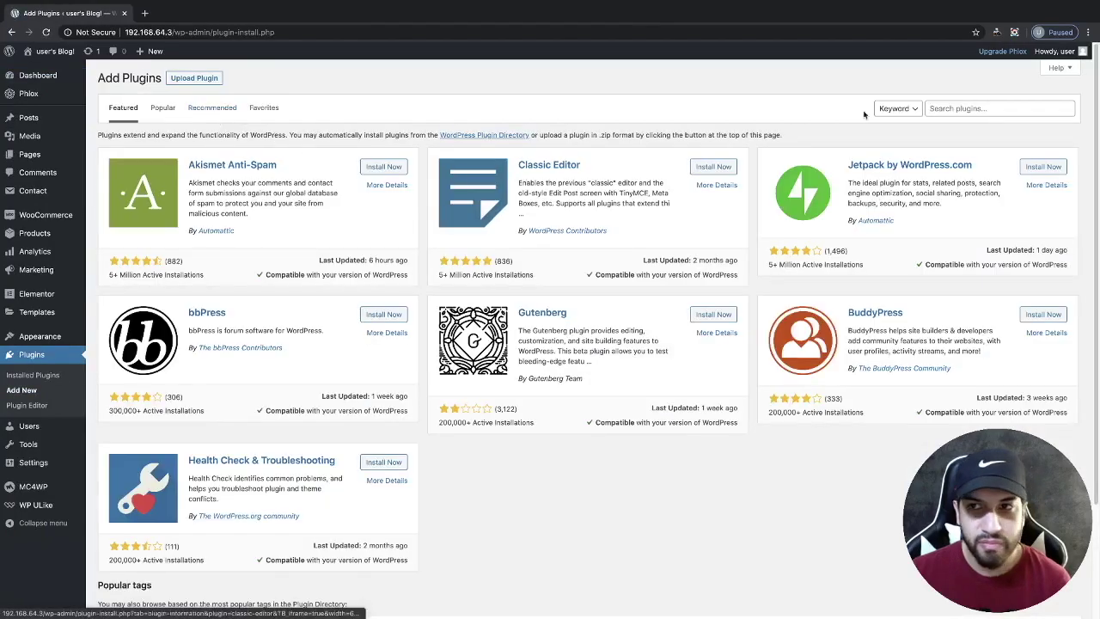
Search plugins for 'woocommerce b', then install and activate WooCommerce Blocks.
left_click(961, 110)
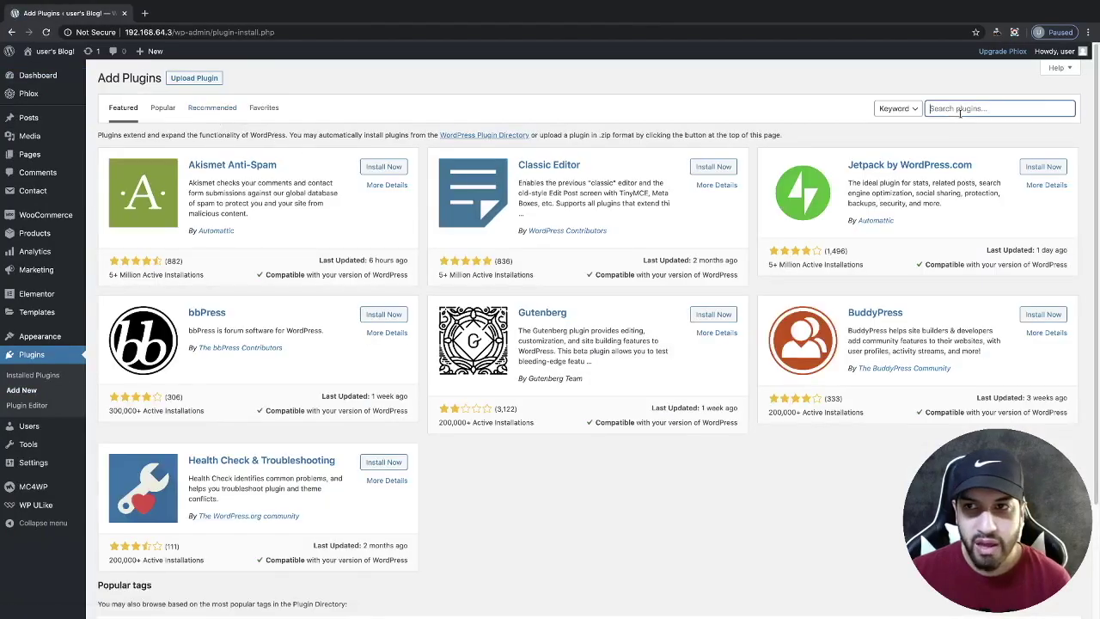
type("woocommerce blocks")
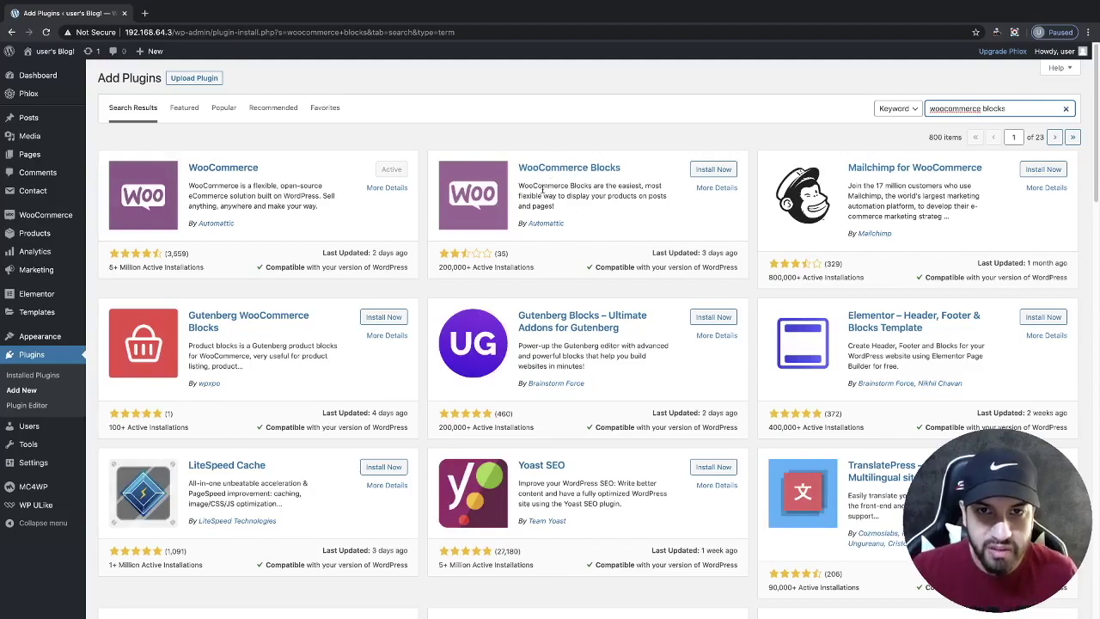
left_click(713, 169)
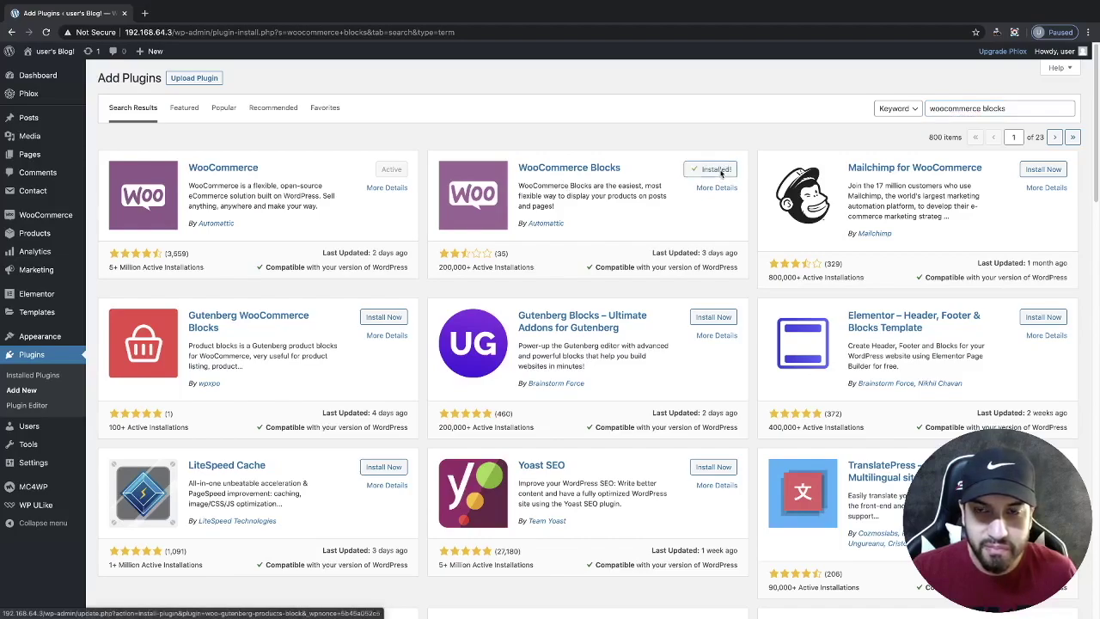
left_click(719, 171)
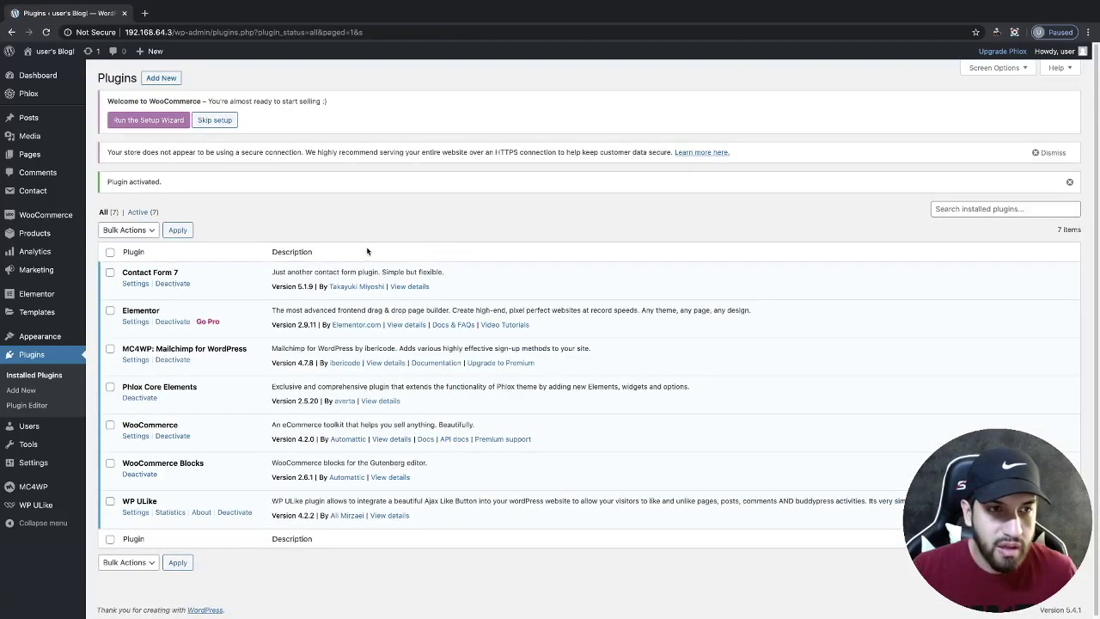
Open the Checkout page from the Pages list in the block editor.
left_click(30, 154)
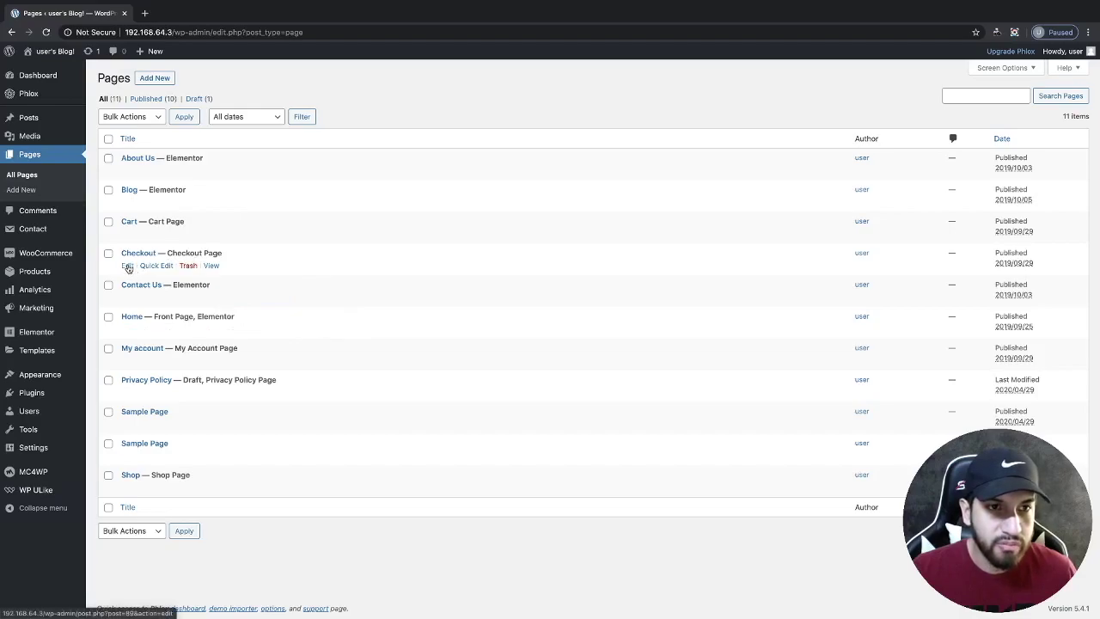
left_click(127, 267)
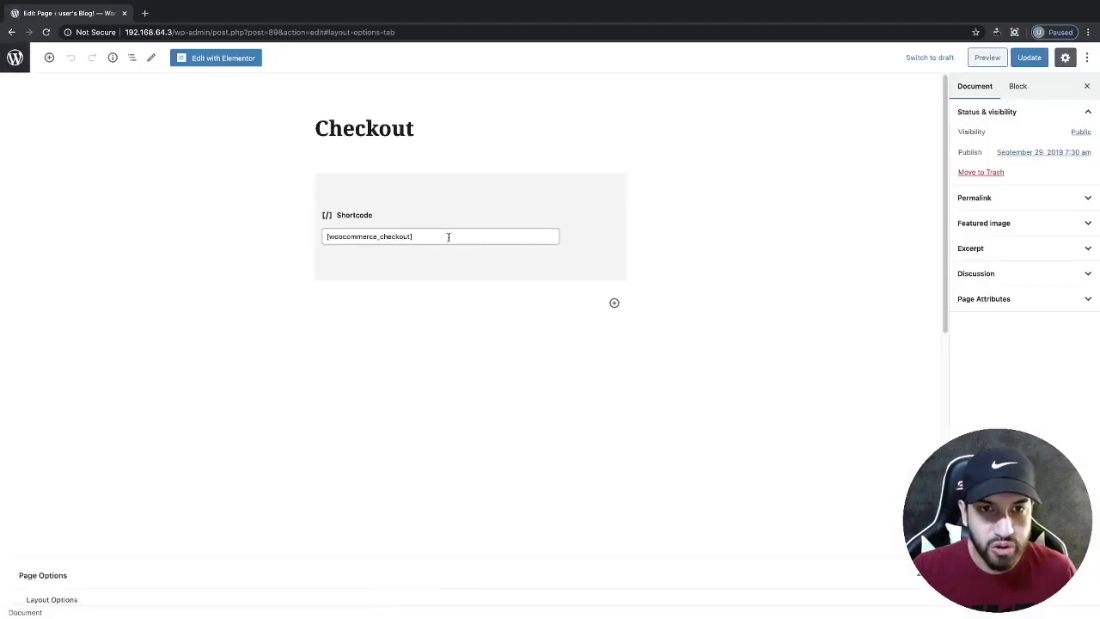
Delete the [woocommerce_checkout] shortcode block from the Checkout page.
left_click(462, 237)
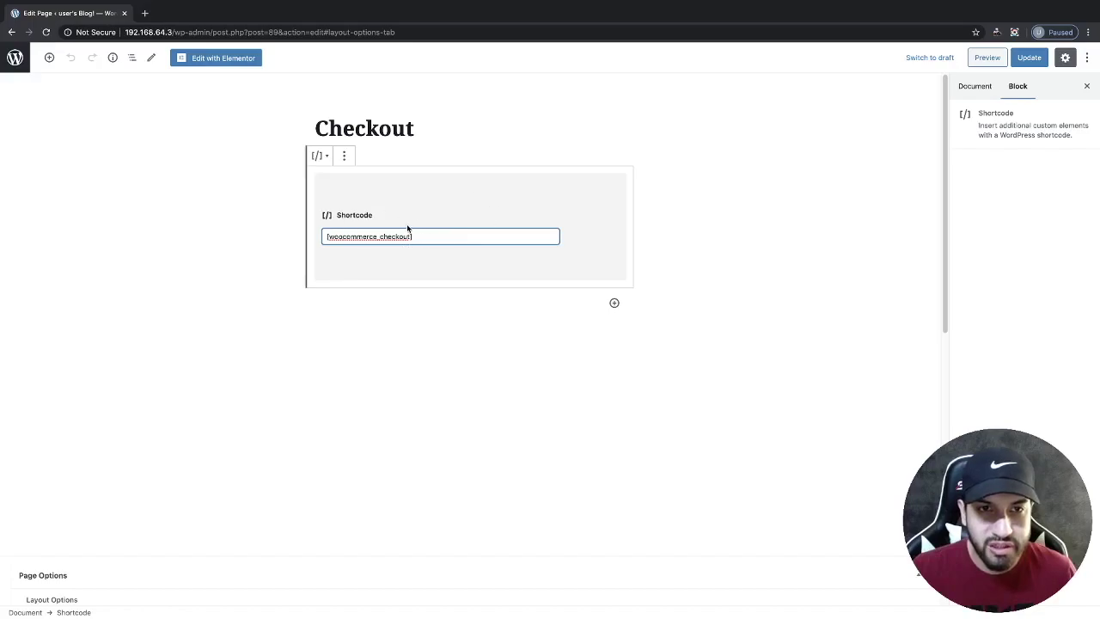
left_click(343, 159)
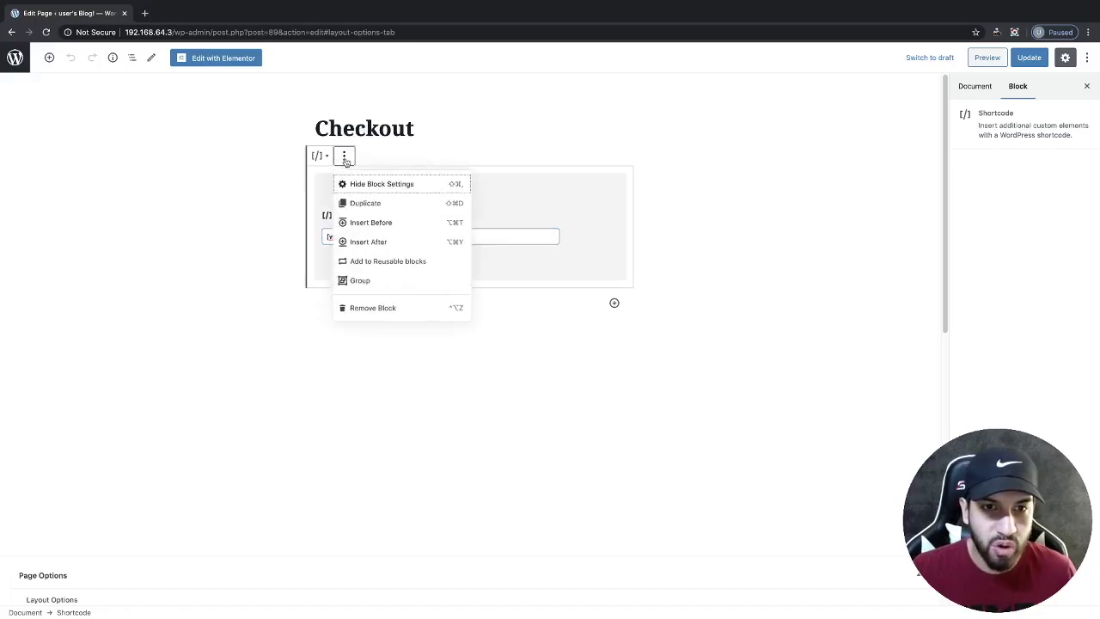
left_click(403, 310)
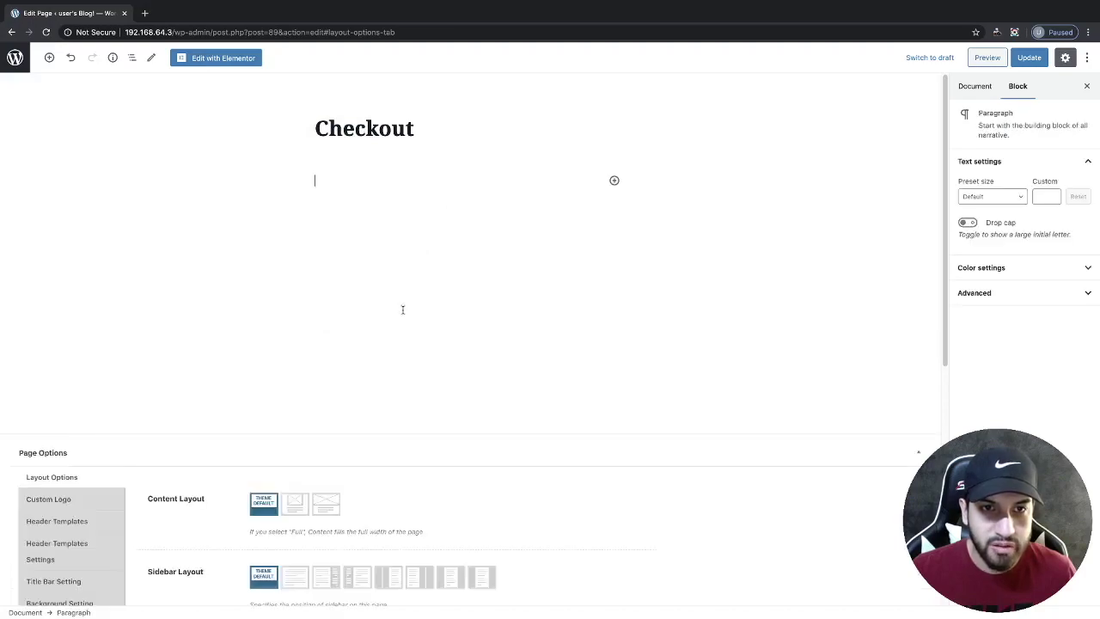
Expand the WooCommerce category in the block inserter to reveal the Checkout and Cart blocks.
left_click(615, 181)
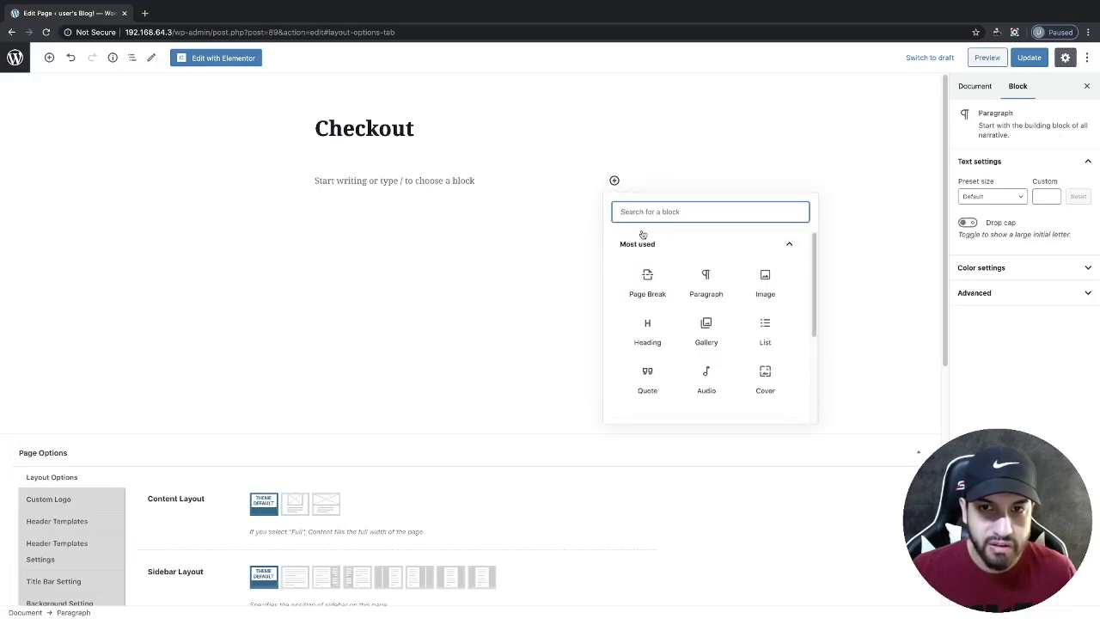
scroll(779, 287, "down", 3)
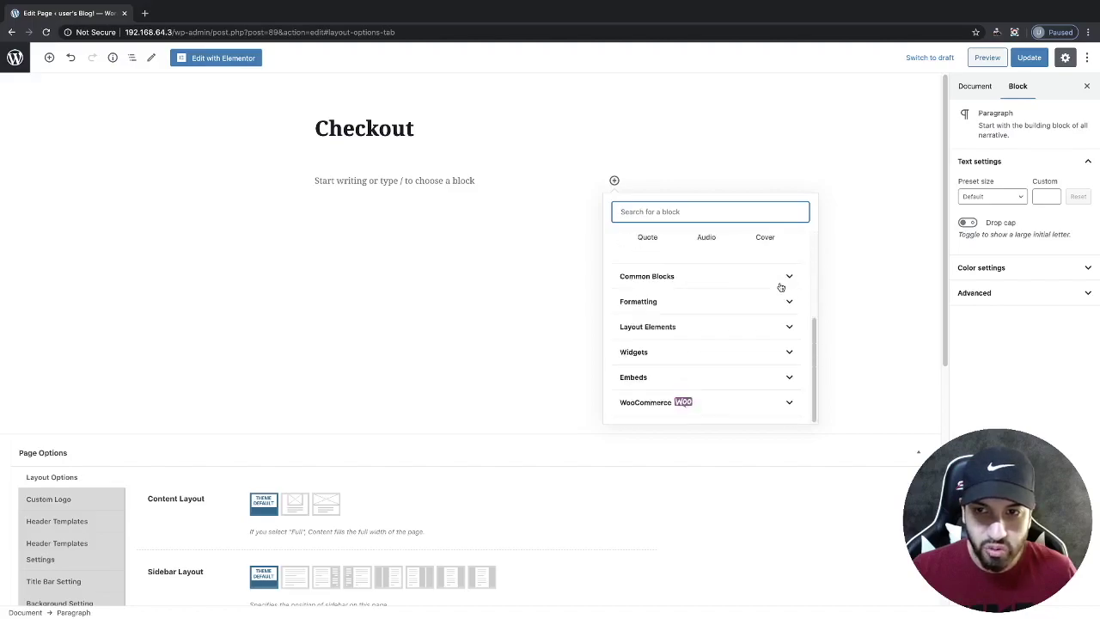
left_click(712, 407)
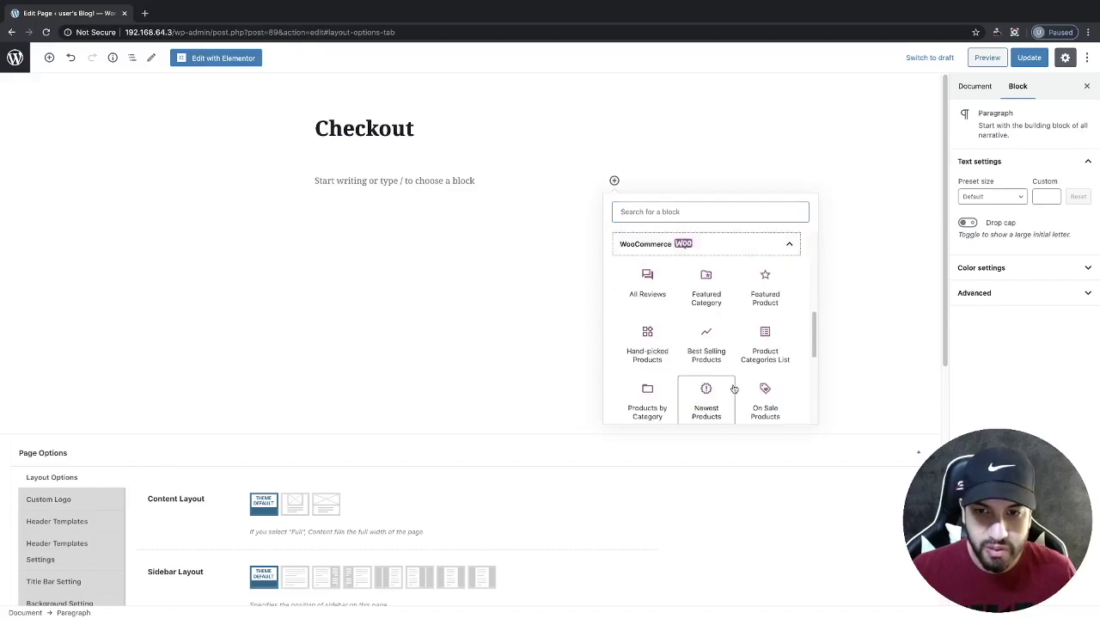
scroll(736, 387, "down", 1)
scroll(736, 387, "up", 3)
scroll(739, 387, "down", 2)
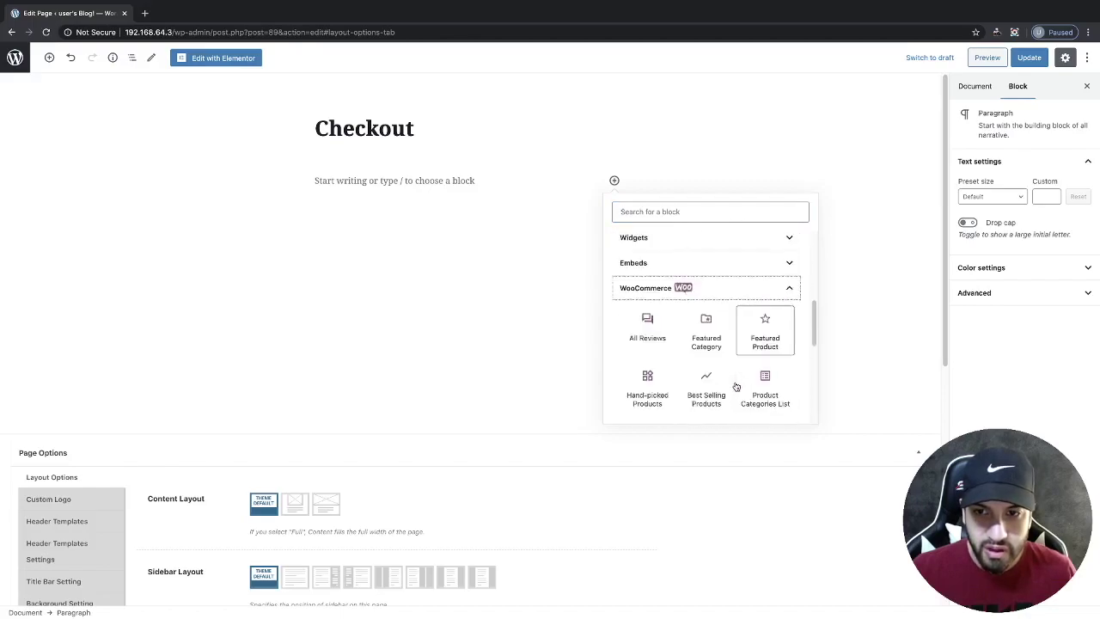
scroll(743, 387, "down", 1)
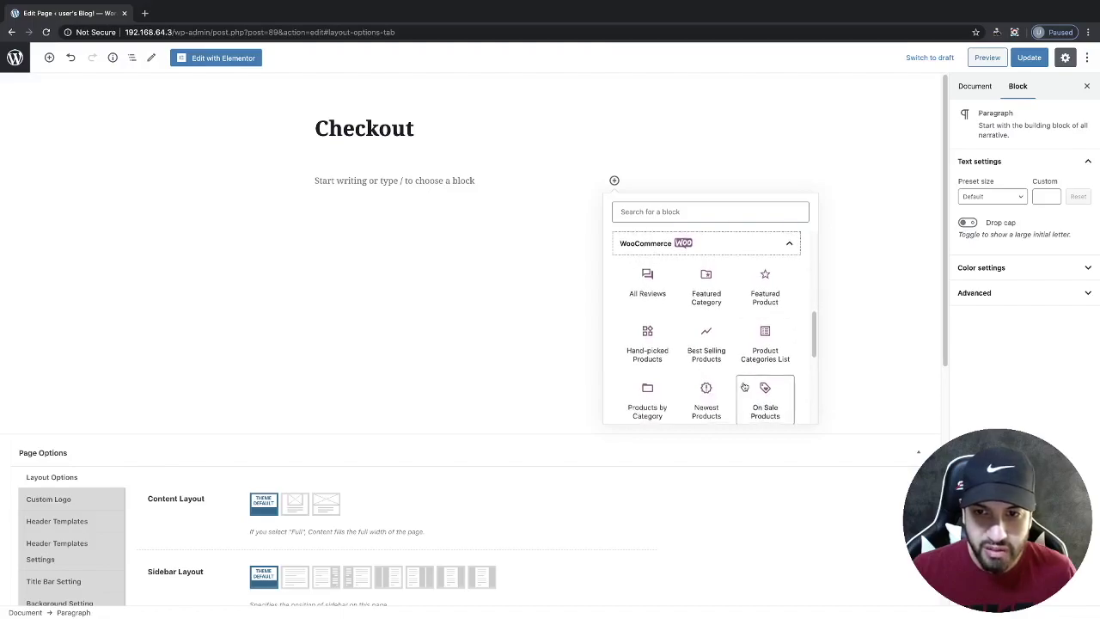
scroll(746, 386, "down", 2)
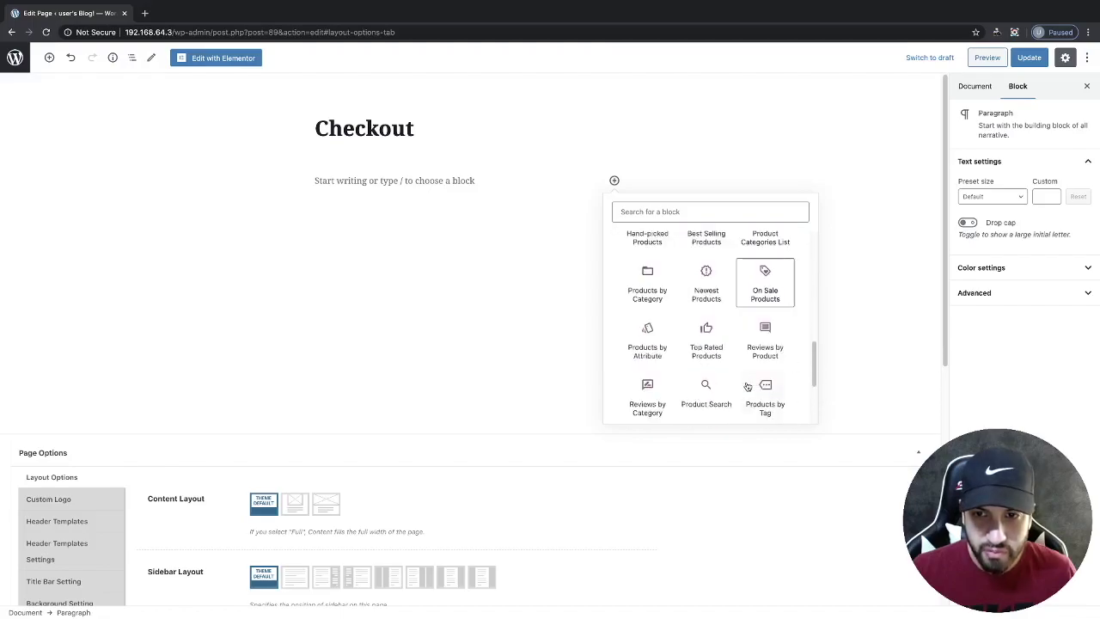
scroll(747, 387, "down", 1)
scroll(748, 387, "down", 3)
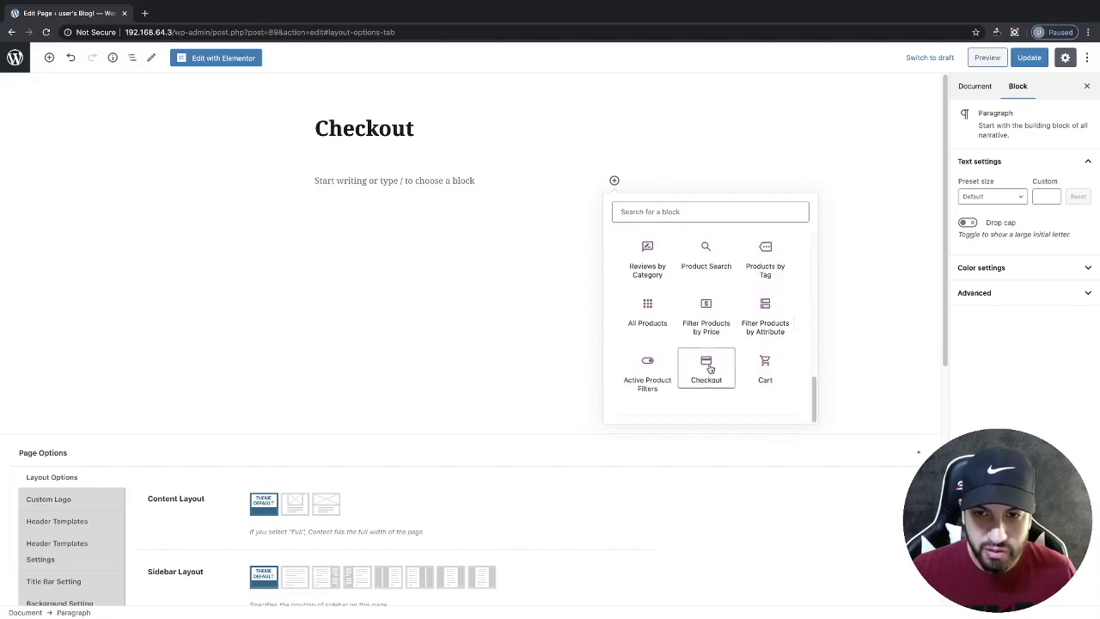
left_click(710, 368)
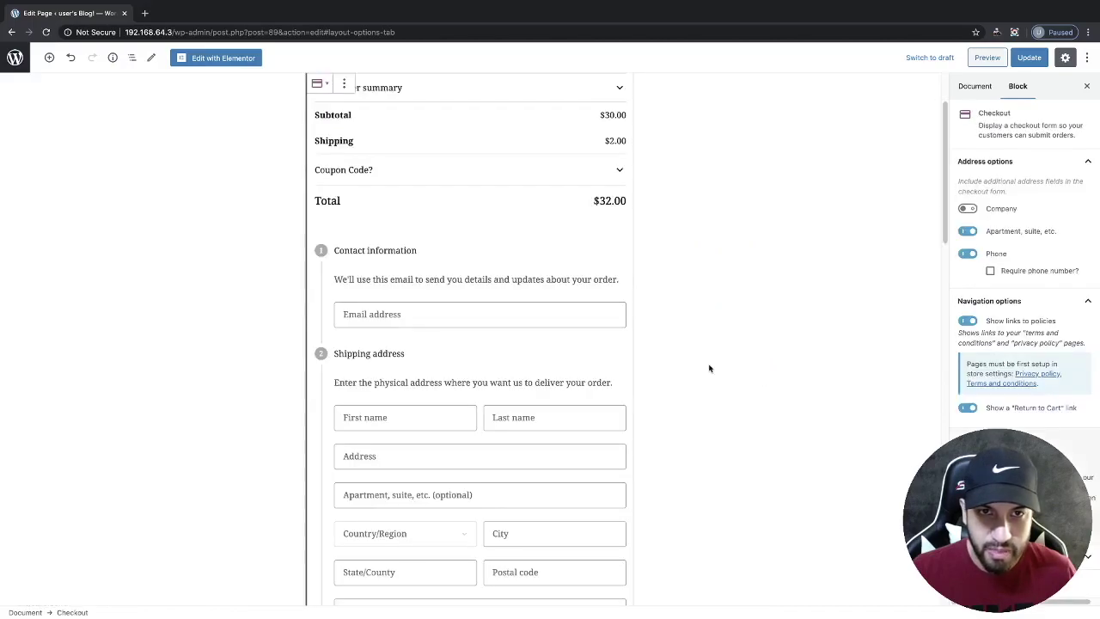
scroll(570, 319, "down", 2)
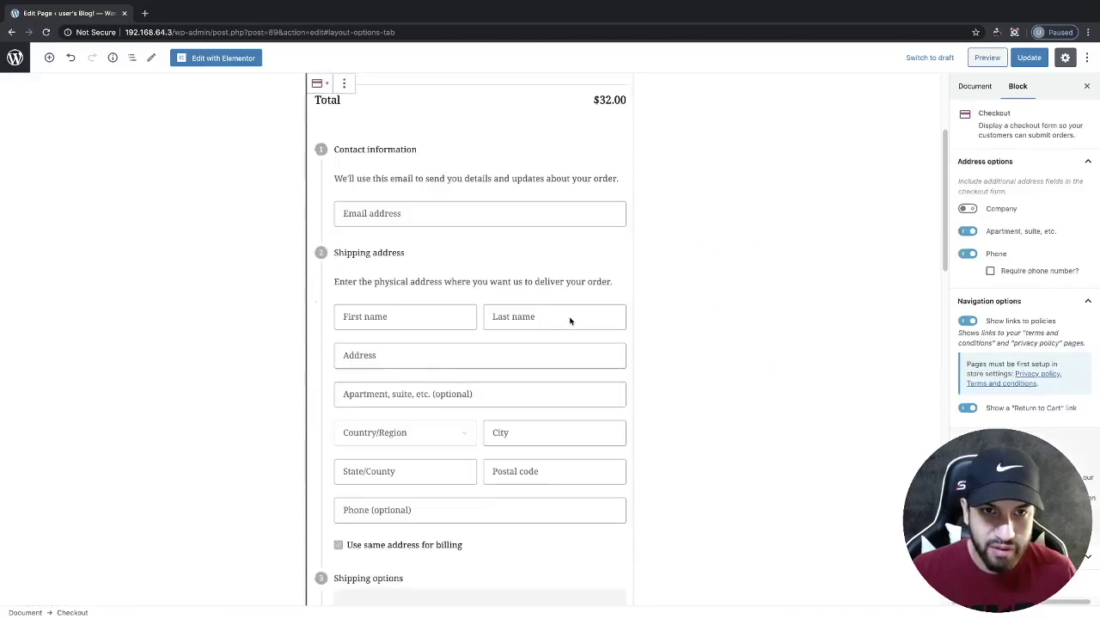
scroll(572, 318, "down", 6)
scroll(573, 319, "up", 5)
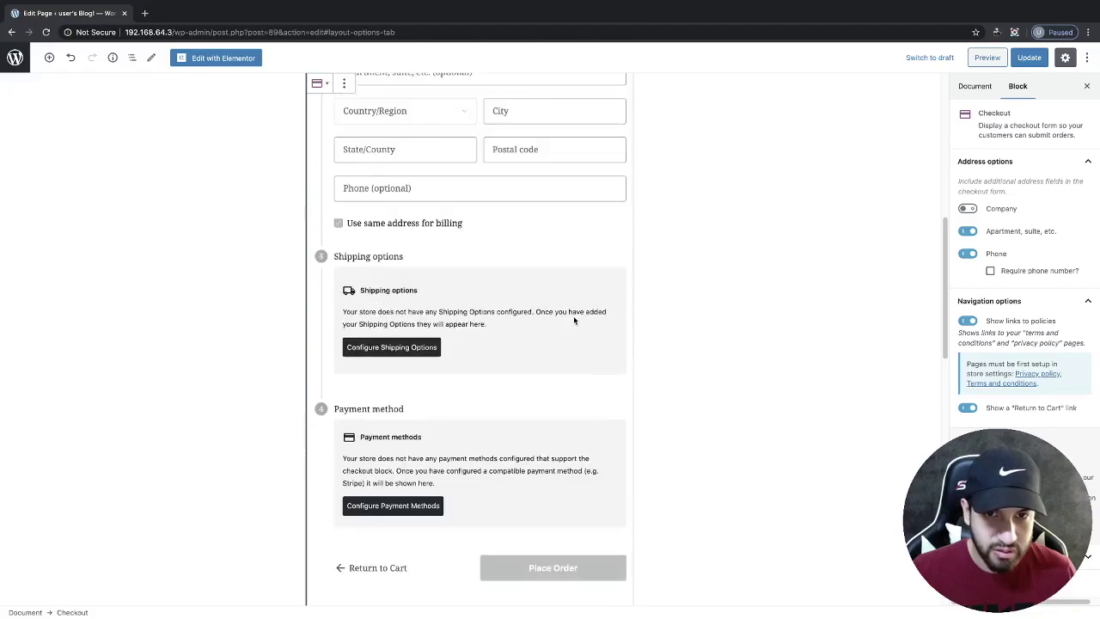
scroll(575, 320, "up", 4)
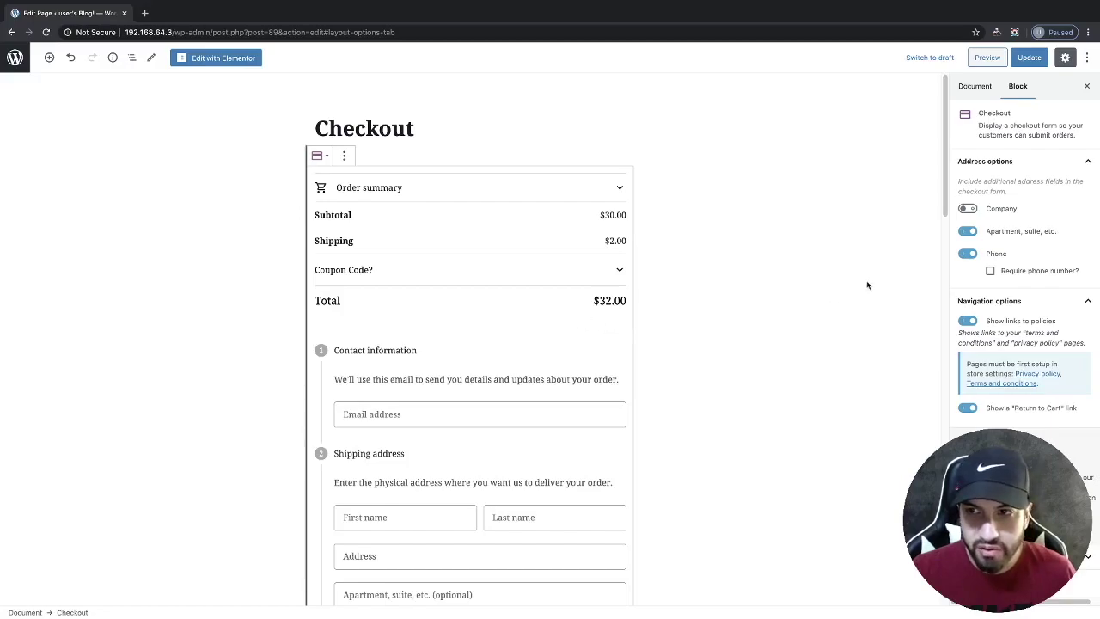
scroll(618, 266, "down", 1)
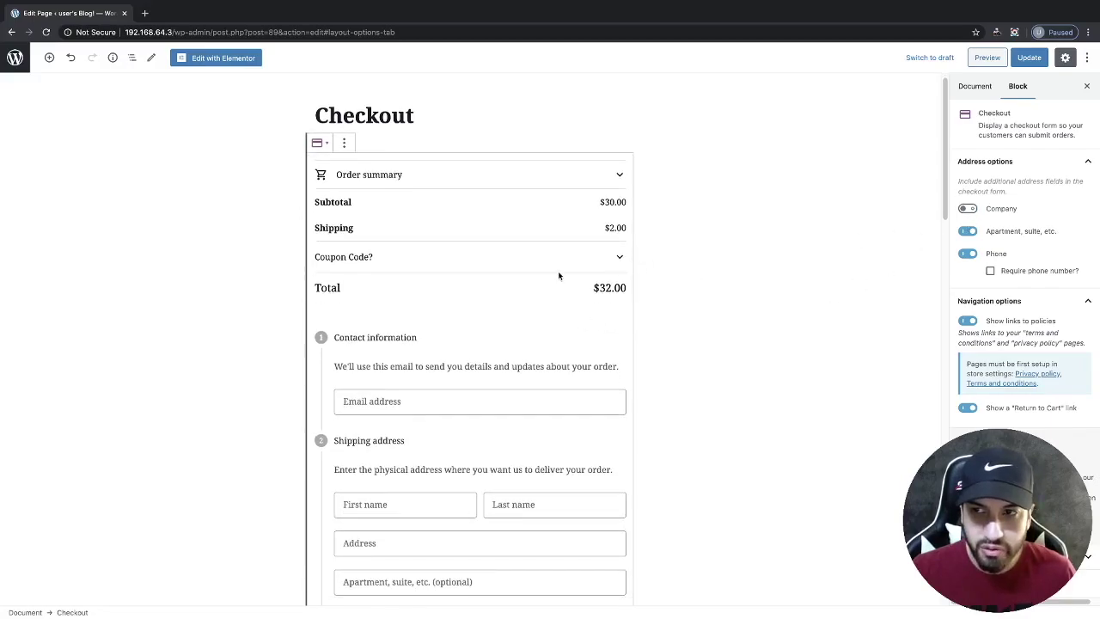
scroll(559, 271, "down", 1)
scroll(573, 269, "down", 2)
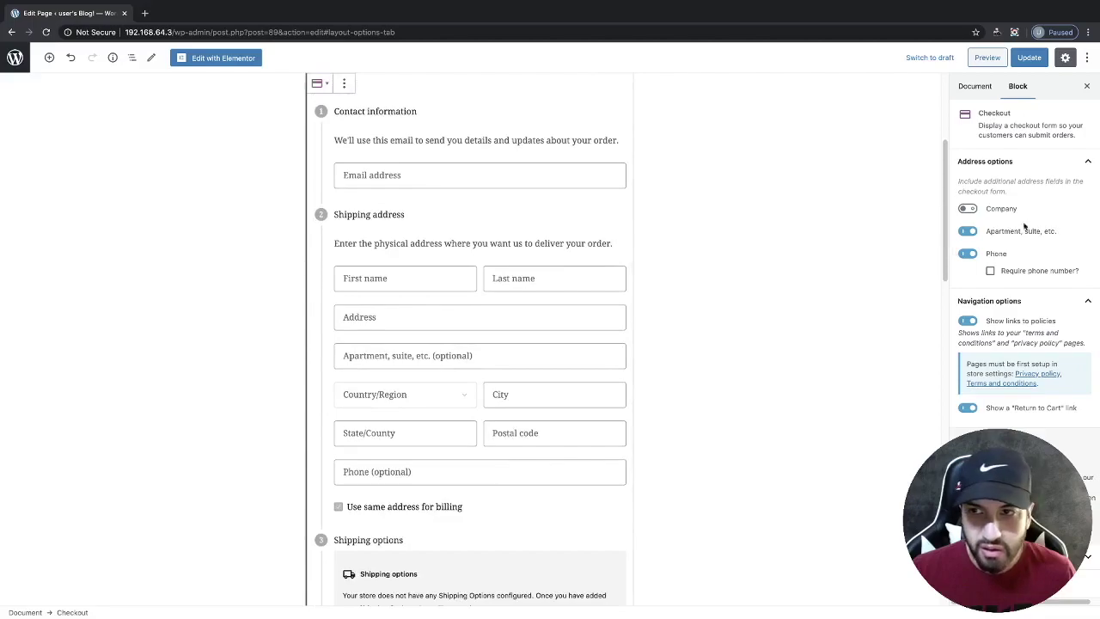
left_click(967, 211)
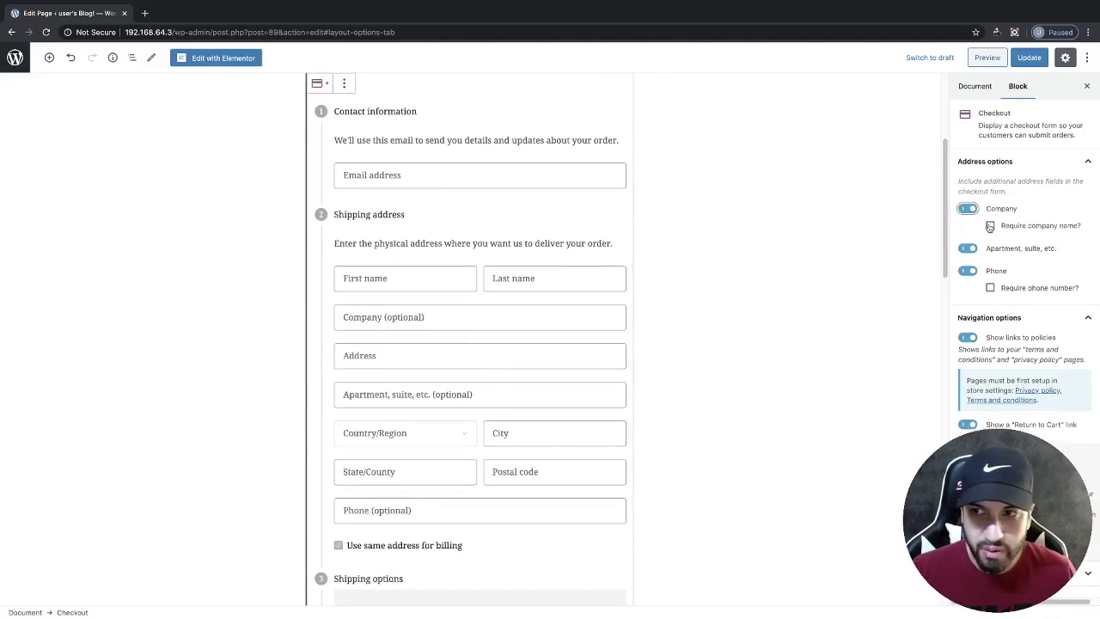
left_click(974, 211)
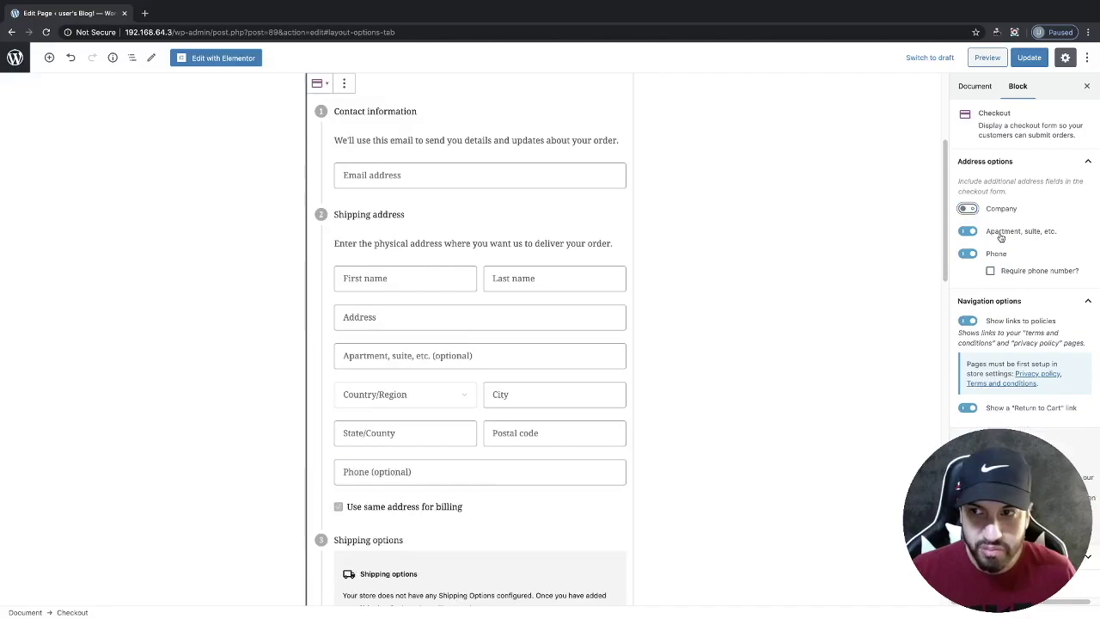
left_click(969, 254)
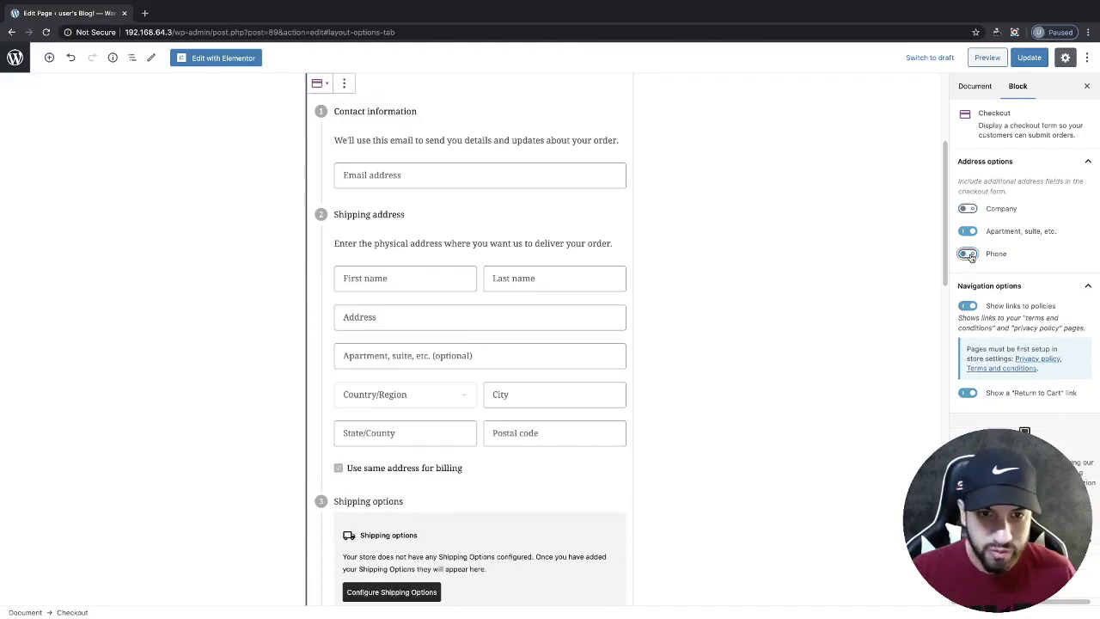
left_click(969, 254)
left_click(969, 232)
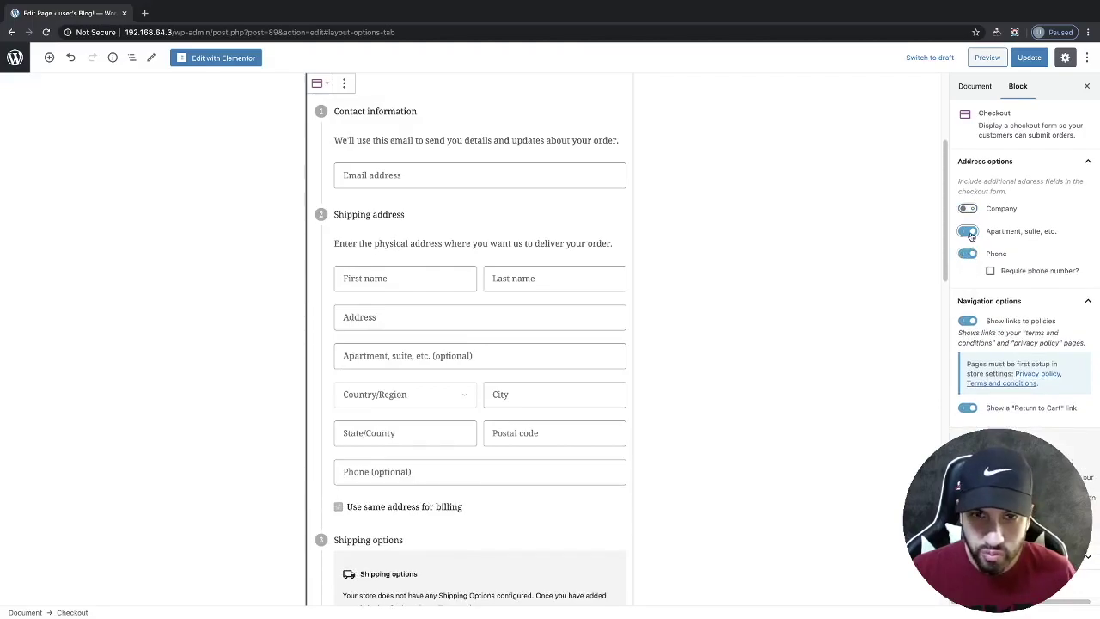
left_click(969, 233)
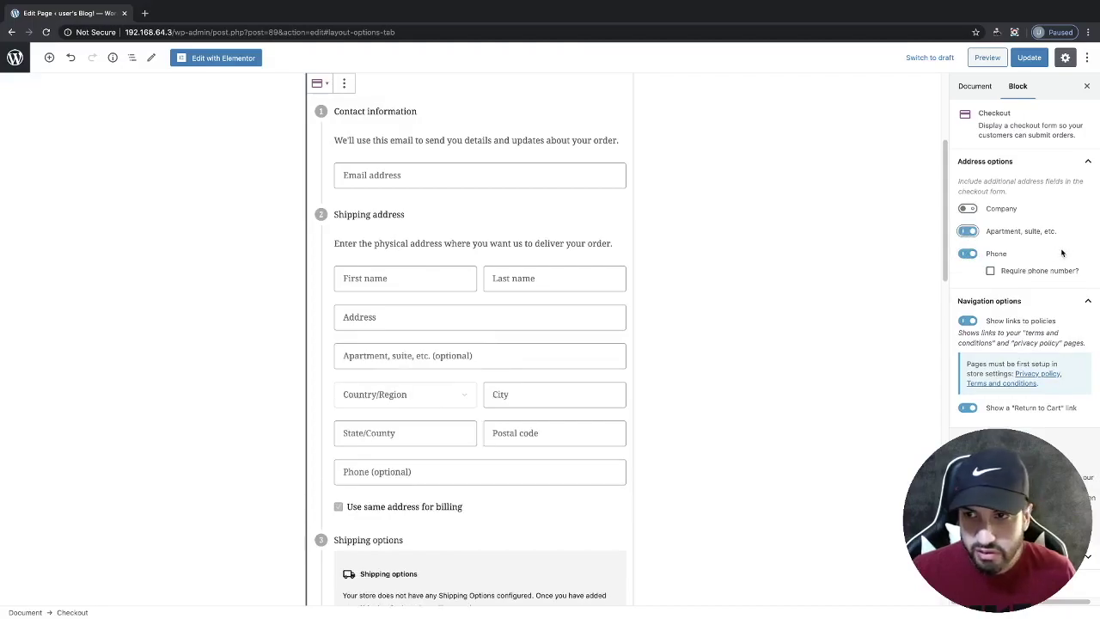
left_click(991, 272)
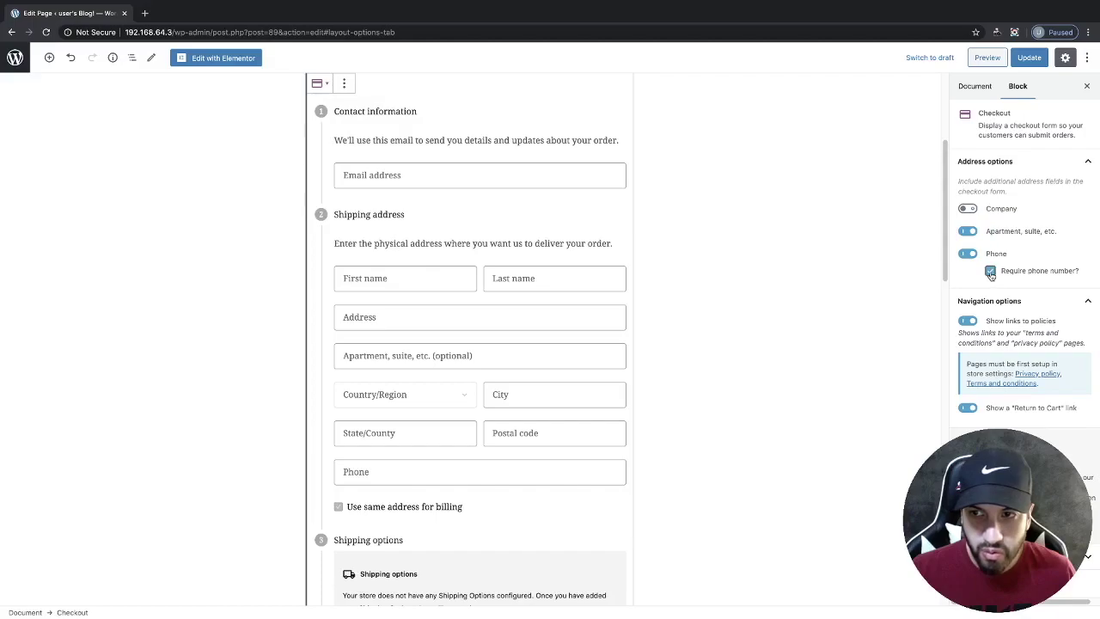
left_click(991, 273)
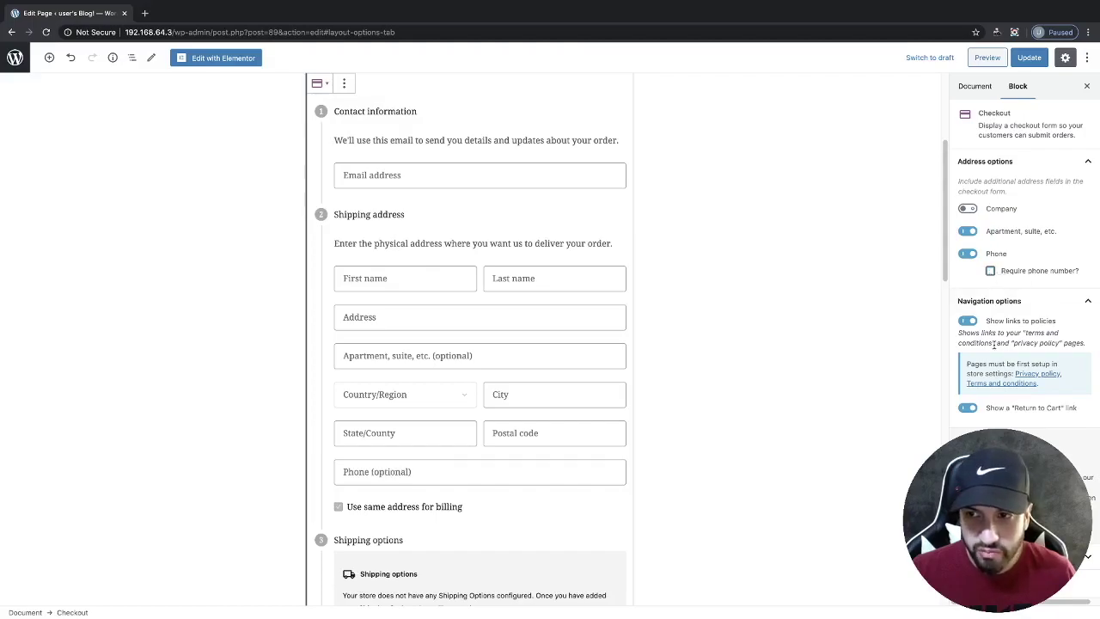
scroll(530, 344, "down", 2)
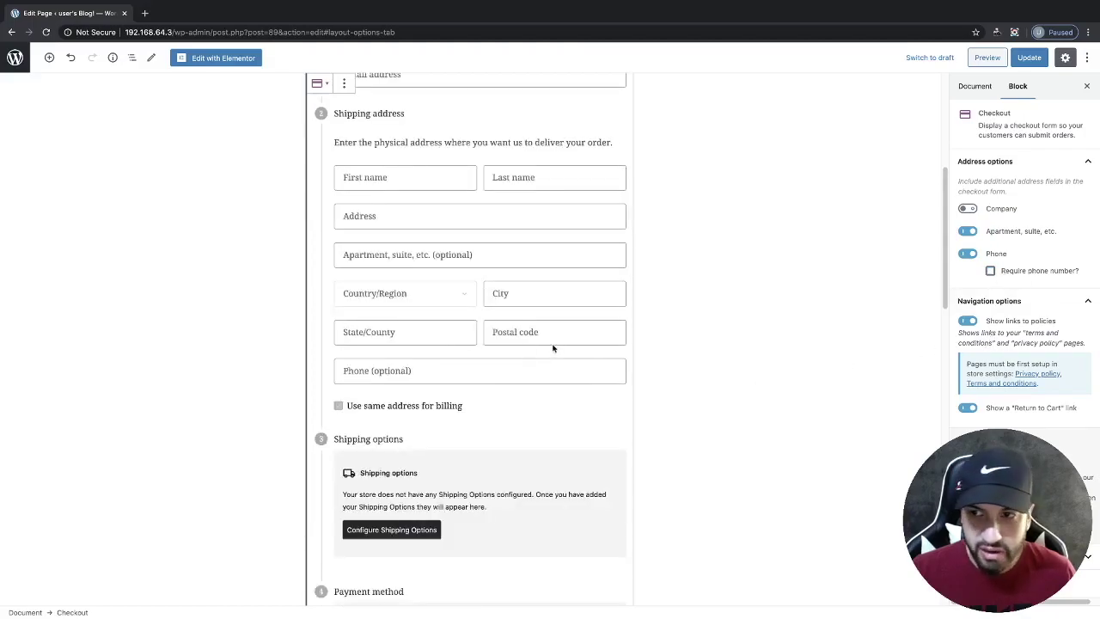
scroll(567, 342, "down", 4)
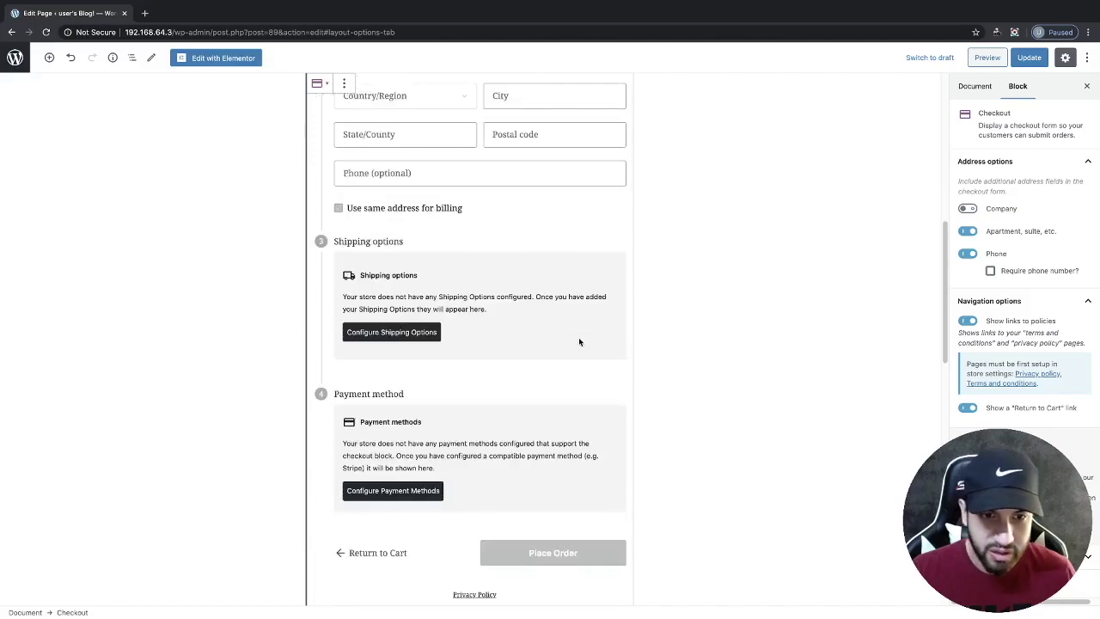
left_click(968, 321)
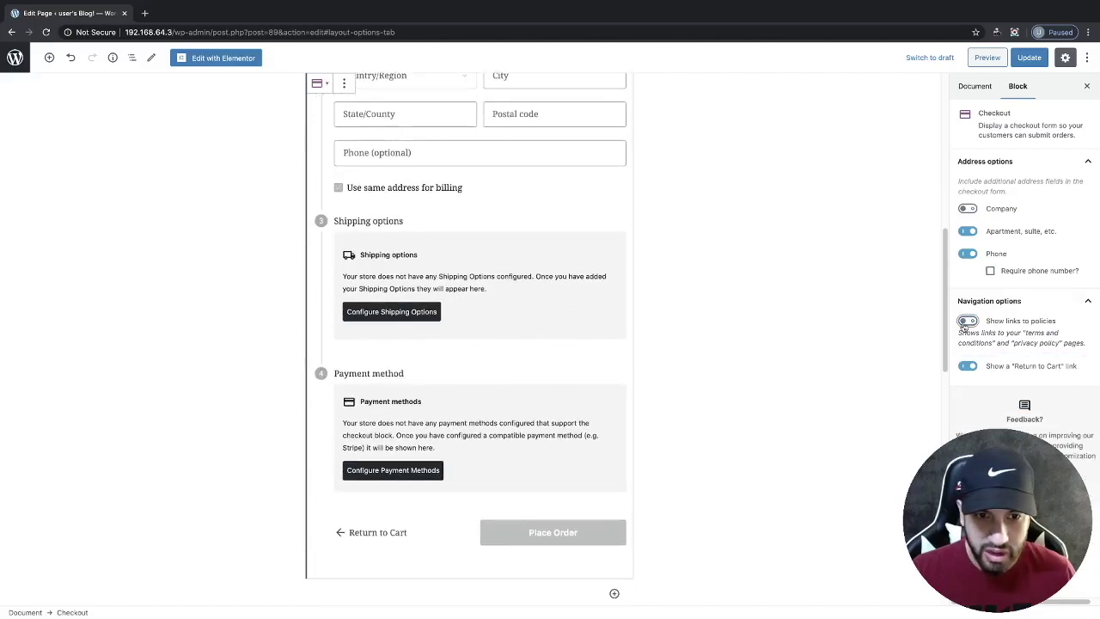
left_click(968, 322)
left_click(968, 322)
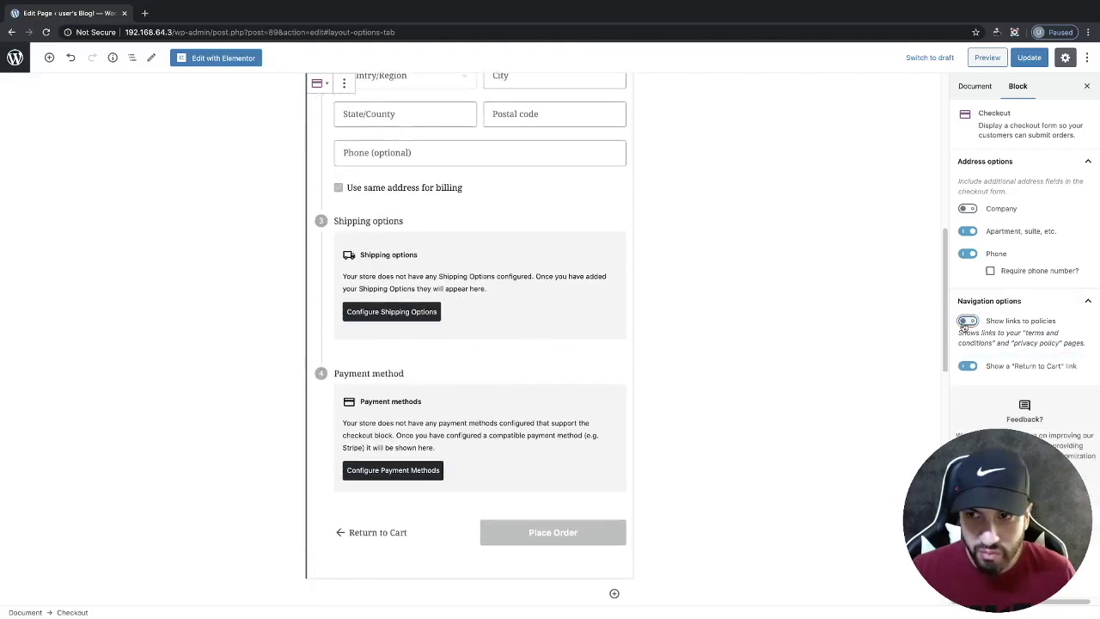
left_click(968, 322)
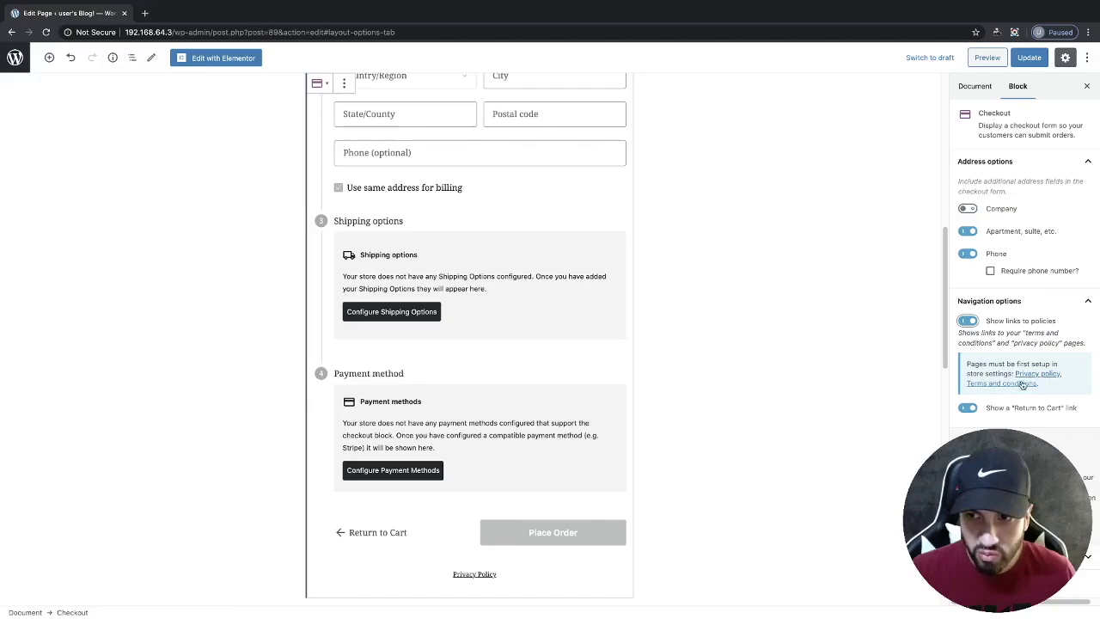
left_click(971, 410)
left_click(971, 410)
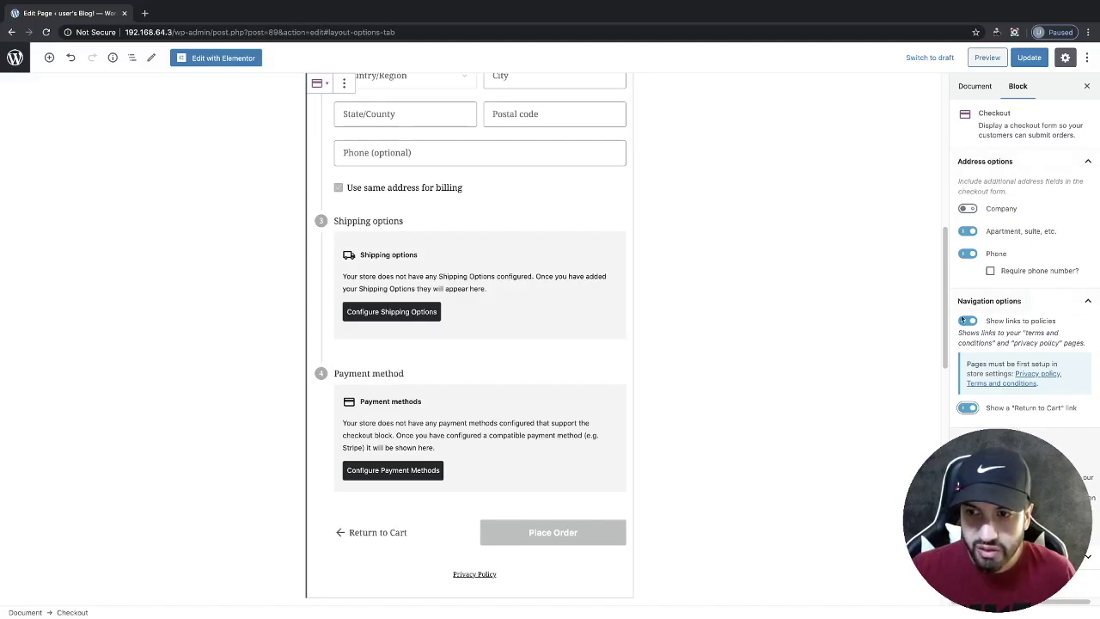
scroll(577, 293, "down", 3)
scroll(577, 293, "up", 10)
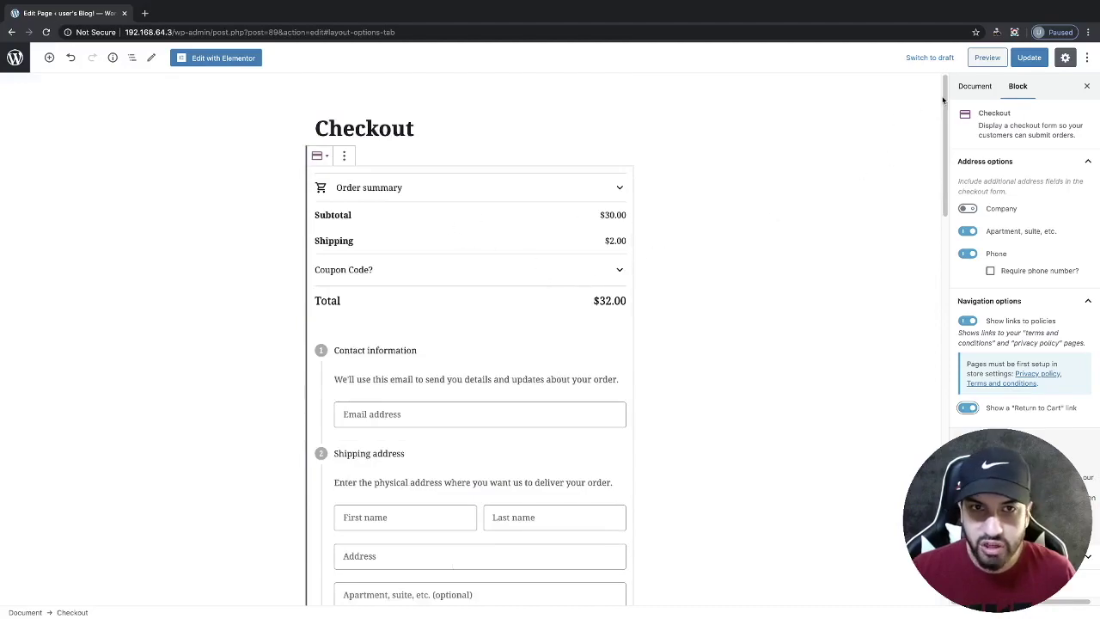
Update the Checkout page, visit the site, and proceed to checkout from the mini-cart.
left_click(1027, 60)
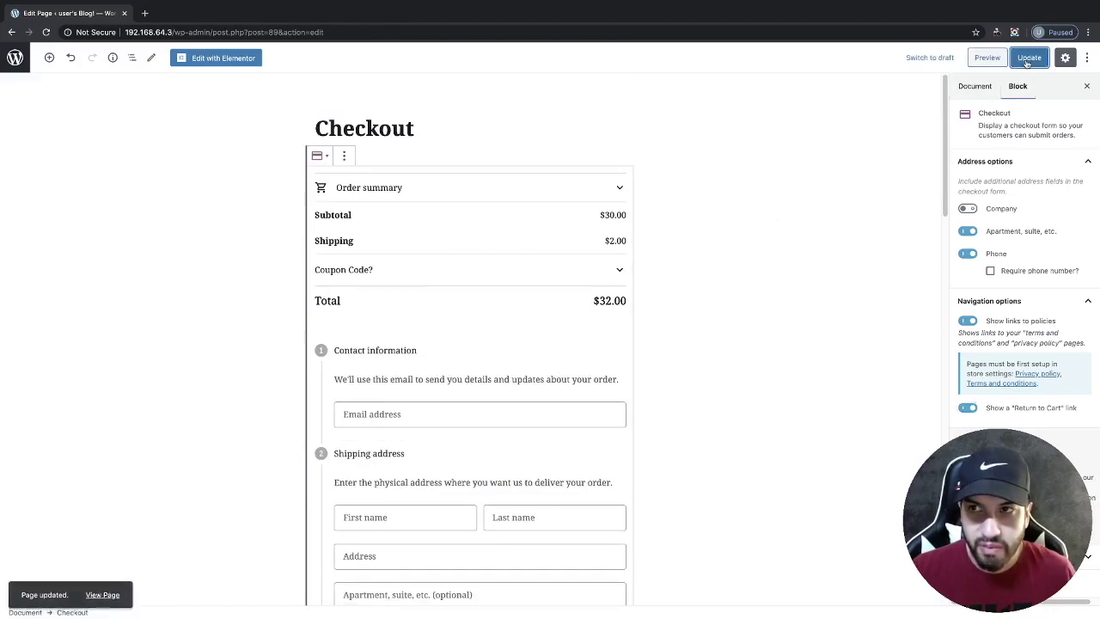
left_click(14, 58)
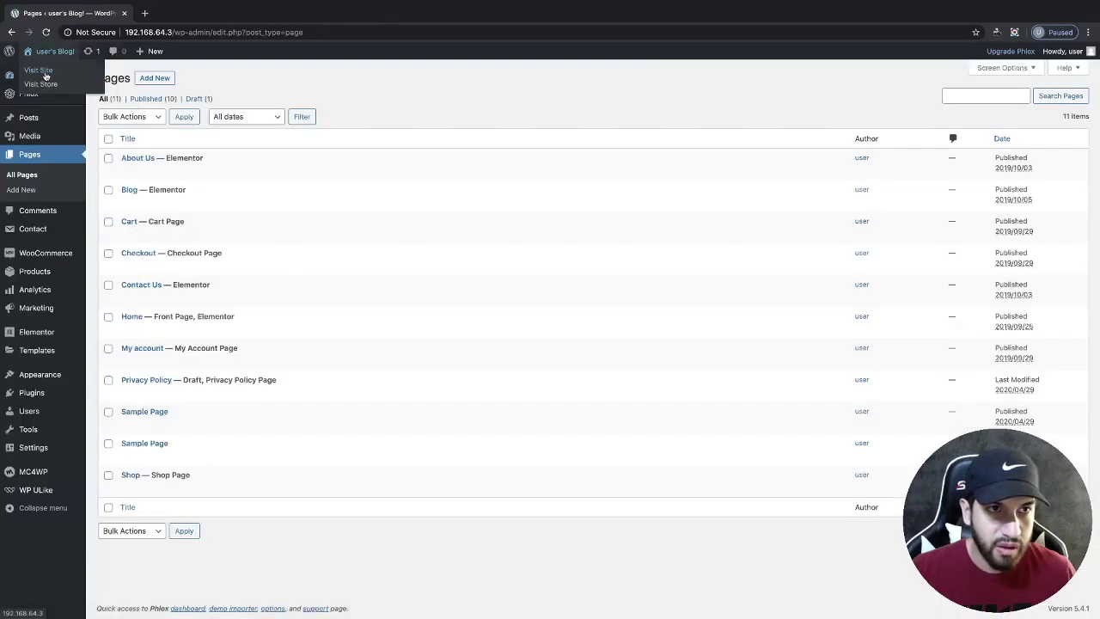
left_click(43, 73)
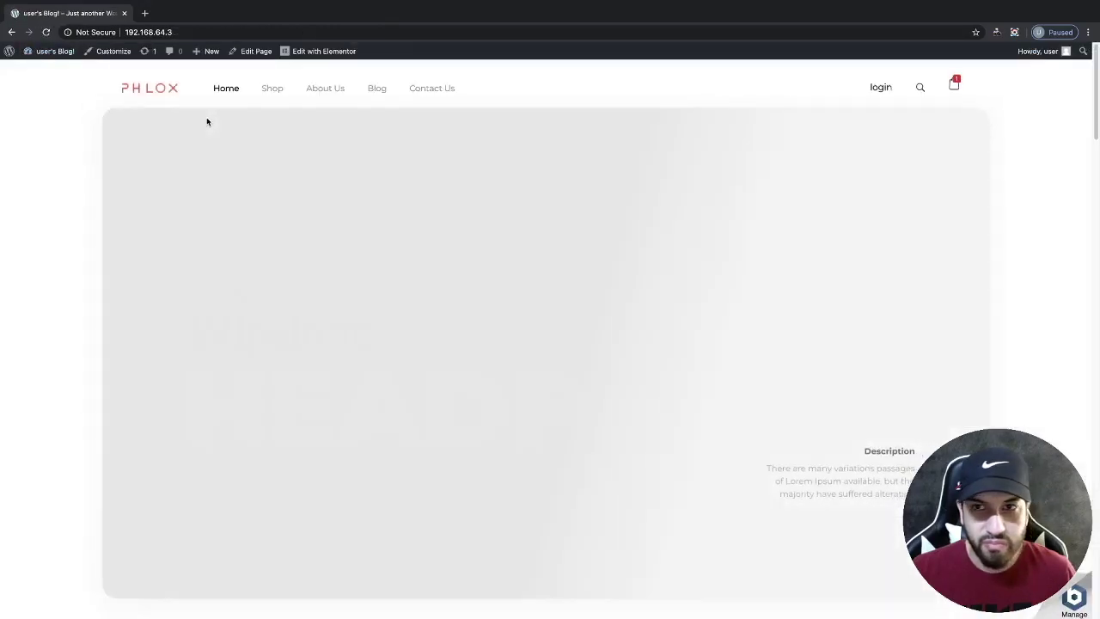
mouse_move(953, 85)
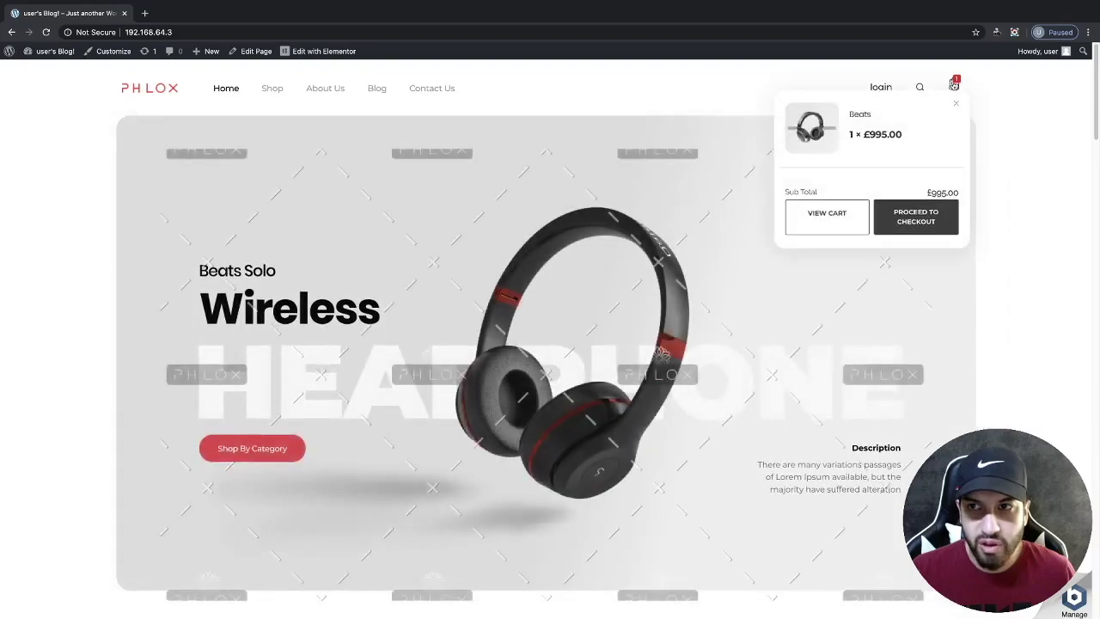
left_click(917, 220)
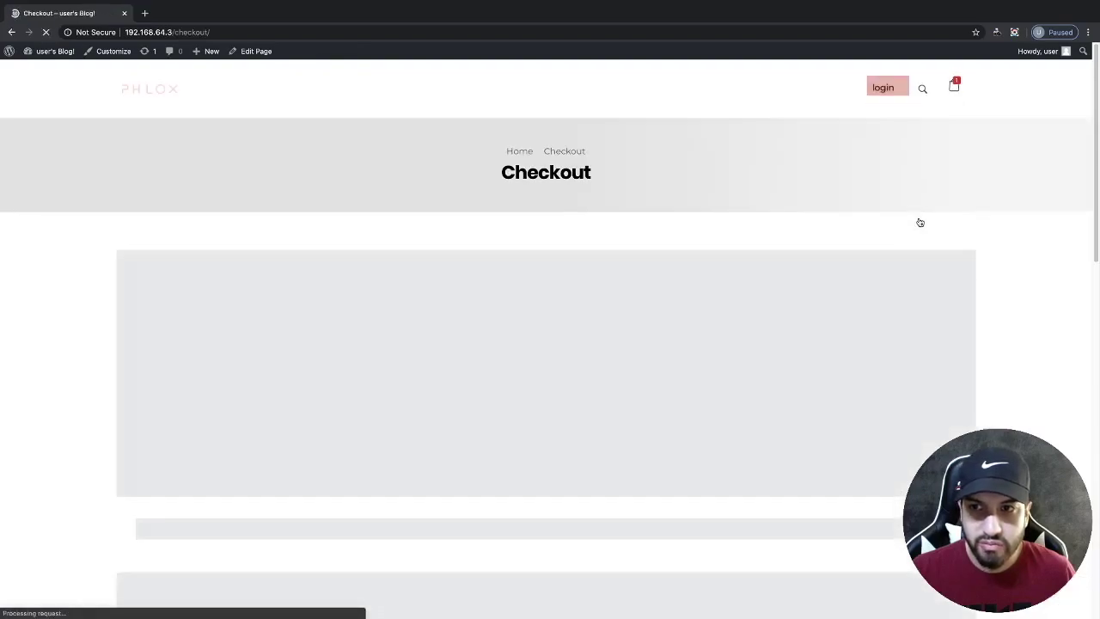
scroll(731, 235, "down", 3)
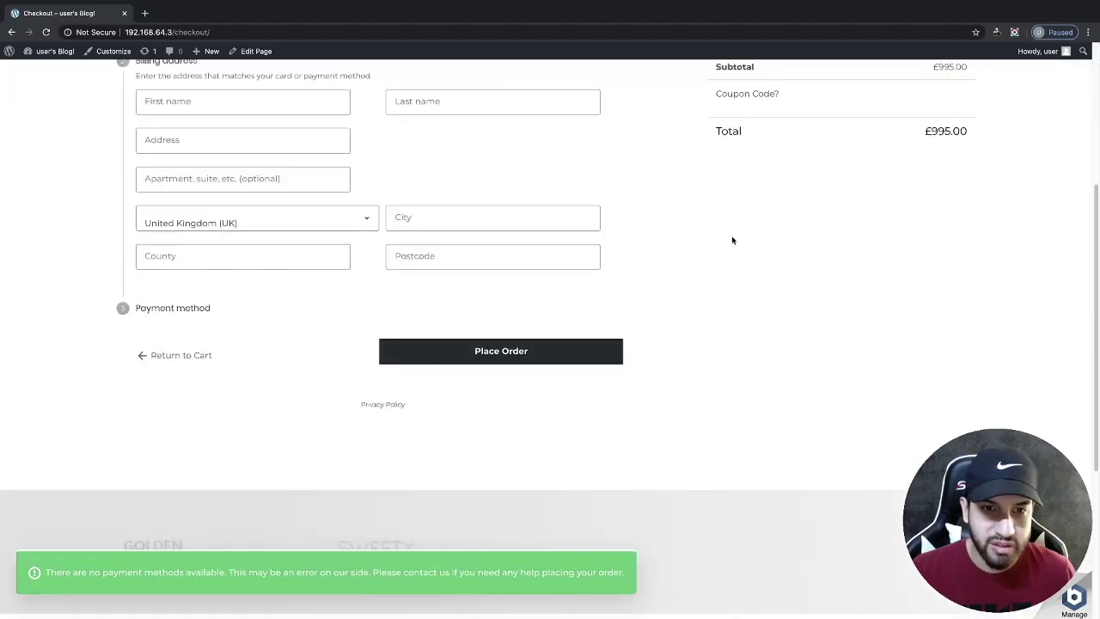
scroll(731, 236, "up", 1)
scroll(740, 241, "up", 2)
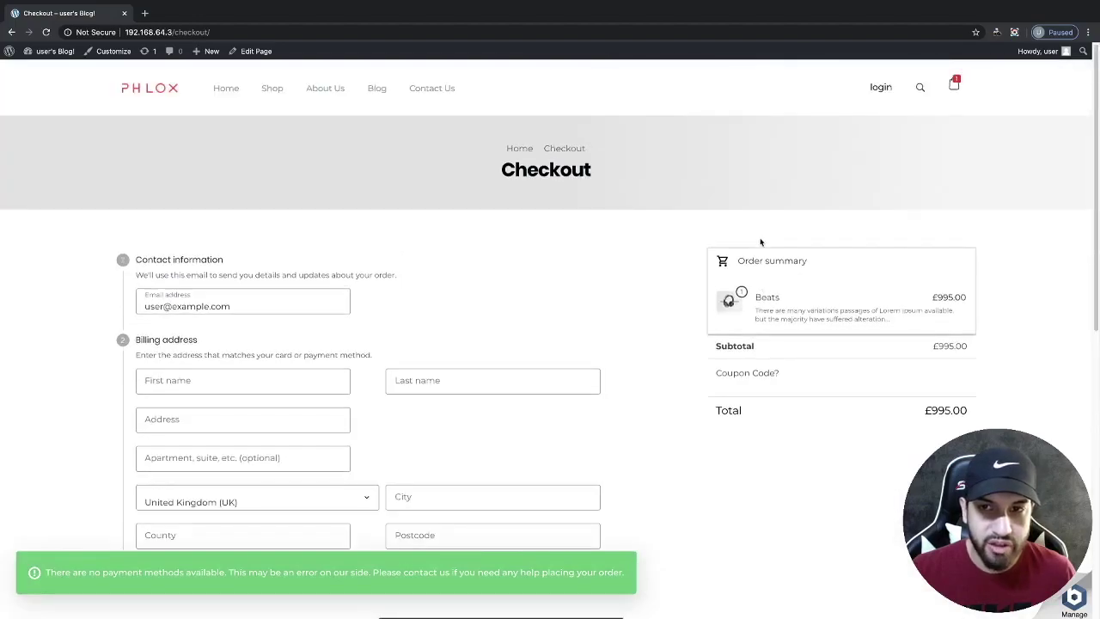
scroll(655, 233, "down", 2)
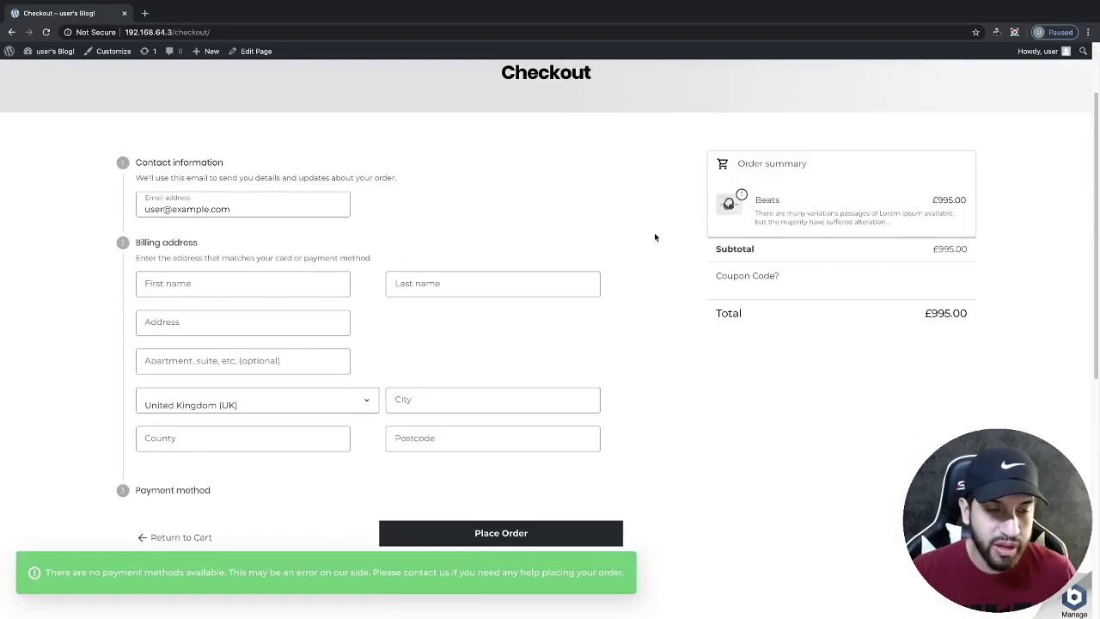
scroll(656, 235, "down", 1)
scroll(692, 236, "down", 4)
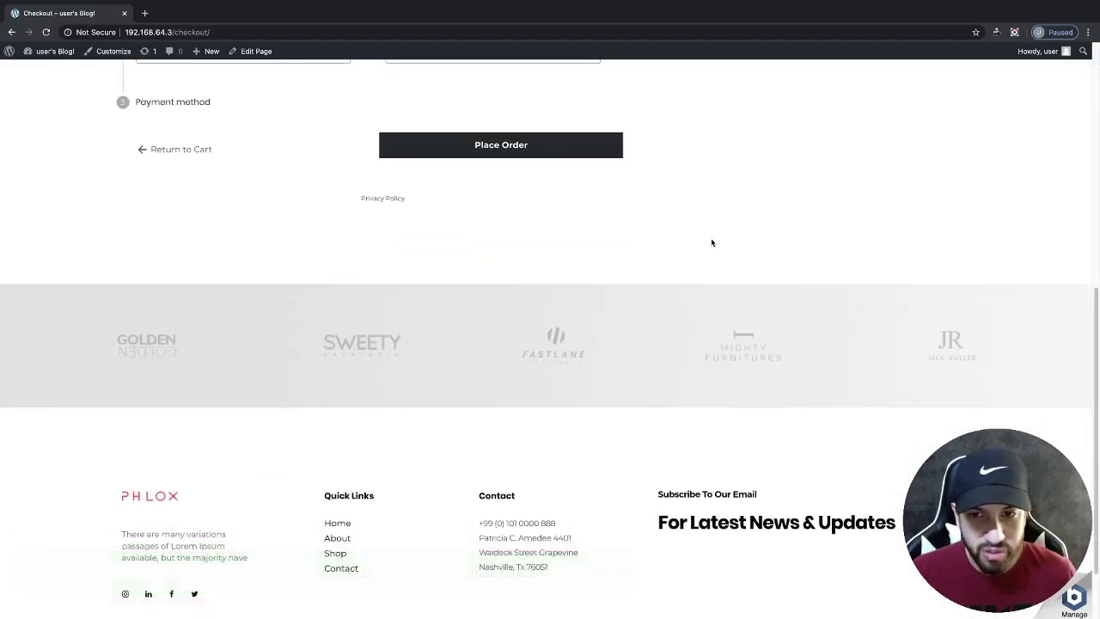
scroll(712, 242, "down", 1)
scroll(711, 243, "up", 5)
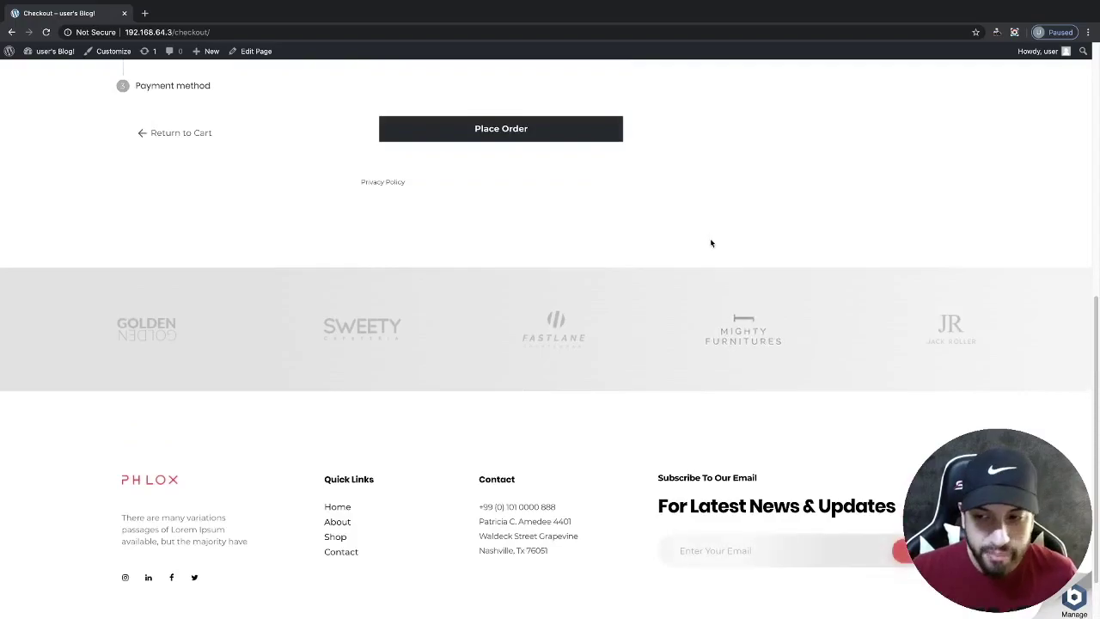
scroll(710, 243, "up", 2)
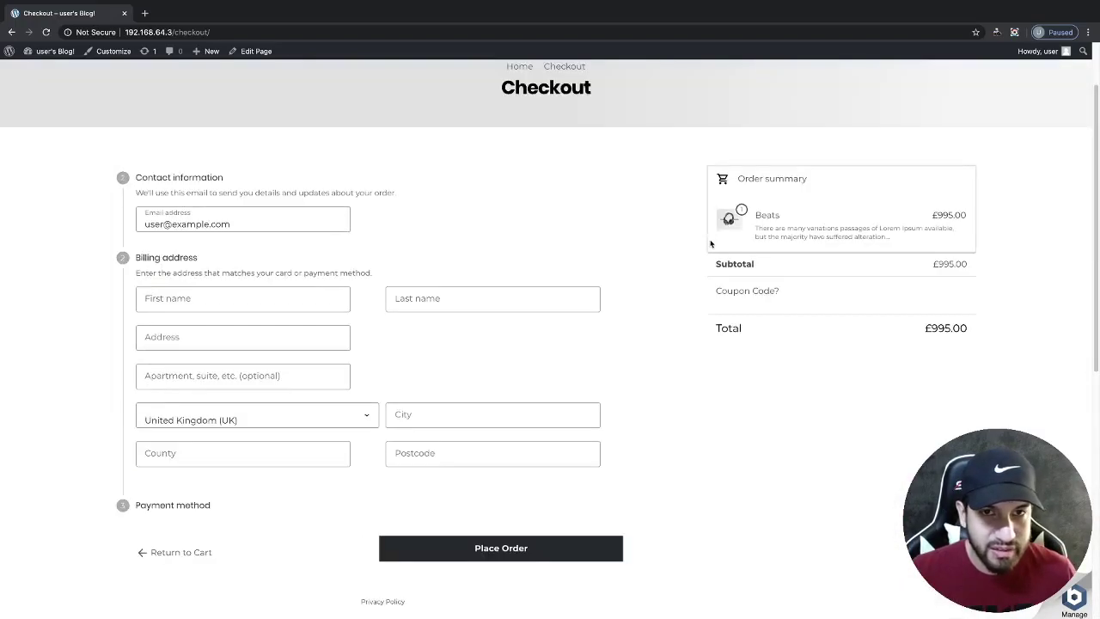
scroll(711, 243, "down", 1)
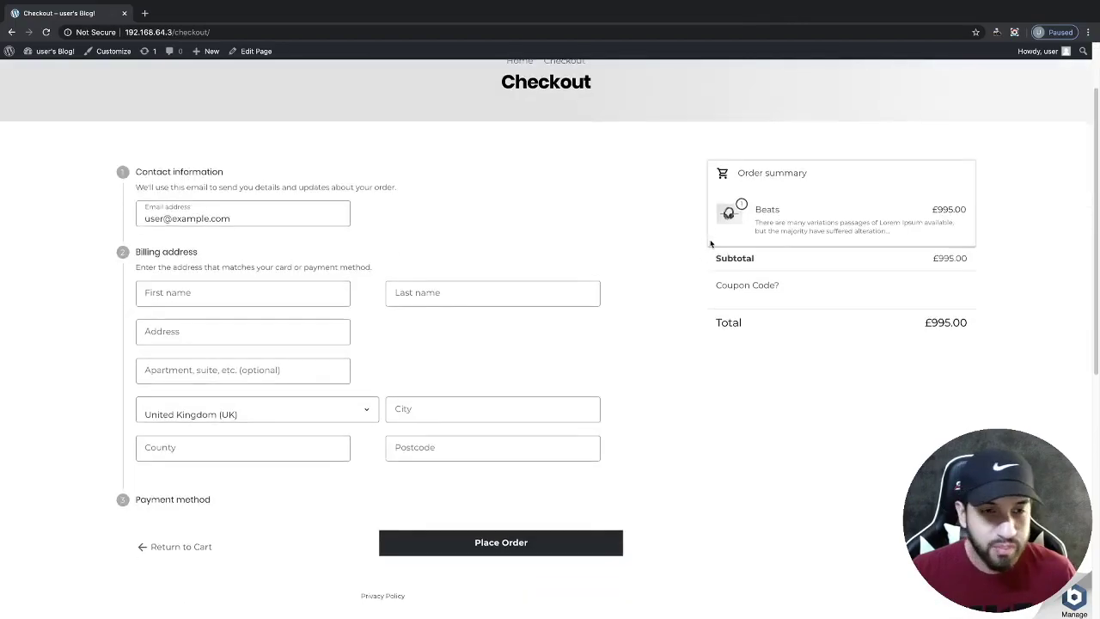
scroll(710, 244, "down", 1)
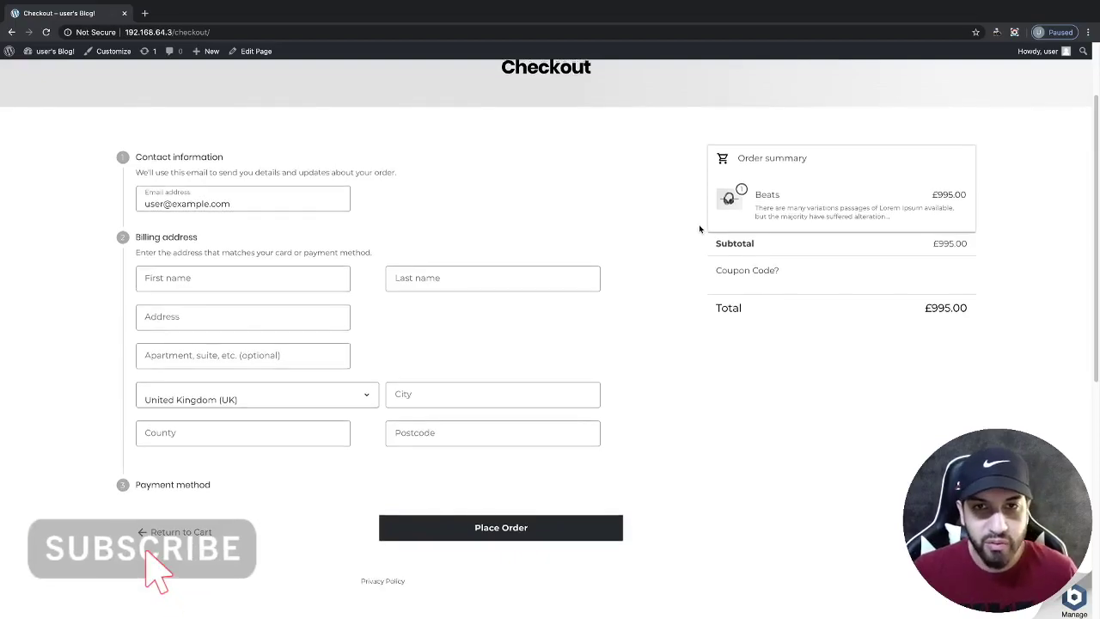
scroll(701, 229, "up", 1)
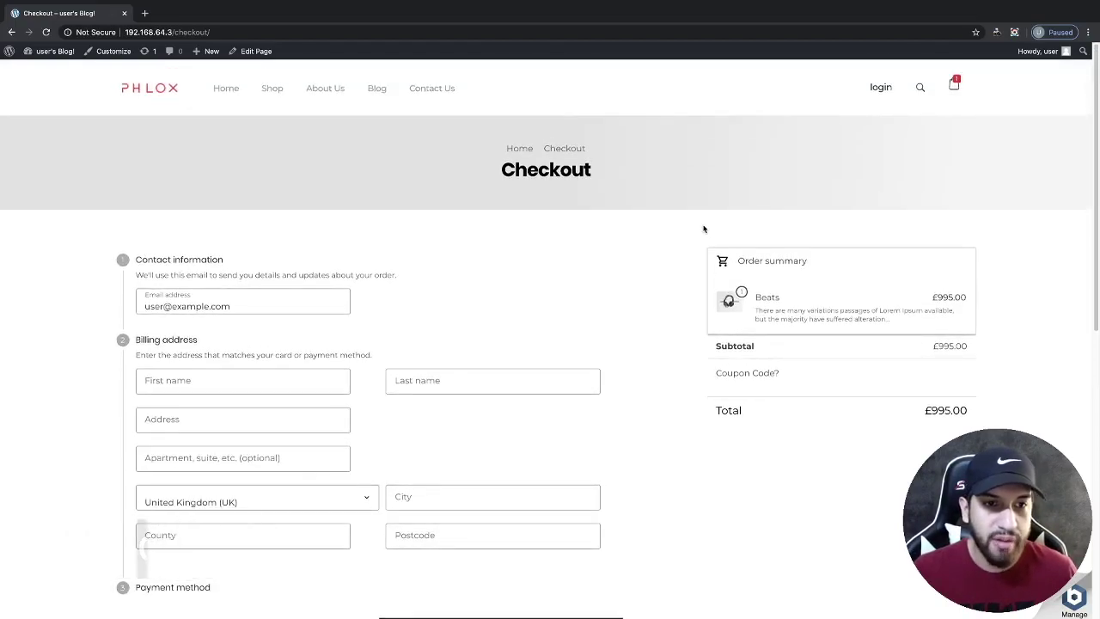